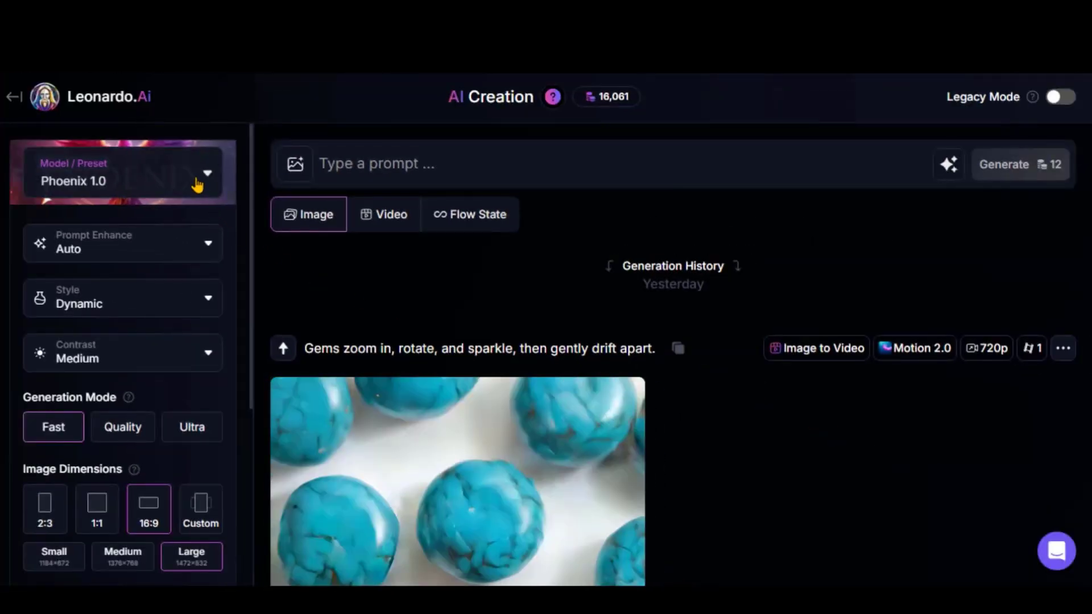
# Select the Lucid Realism model, leaving prompt enhancement on Auto
pyautogui.click(197, 181)
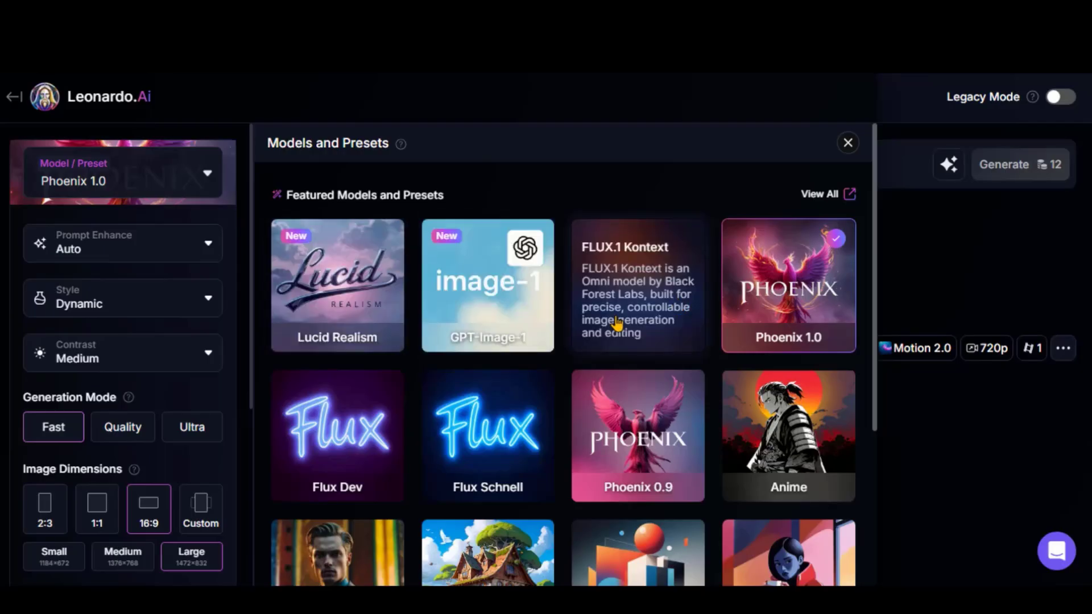
pyautogui.click(349, 304)
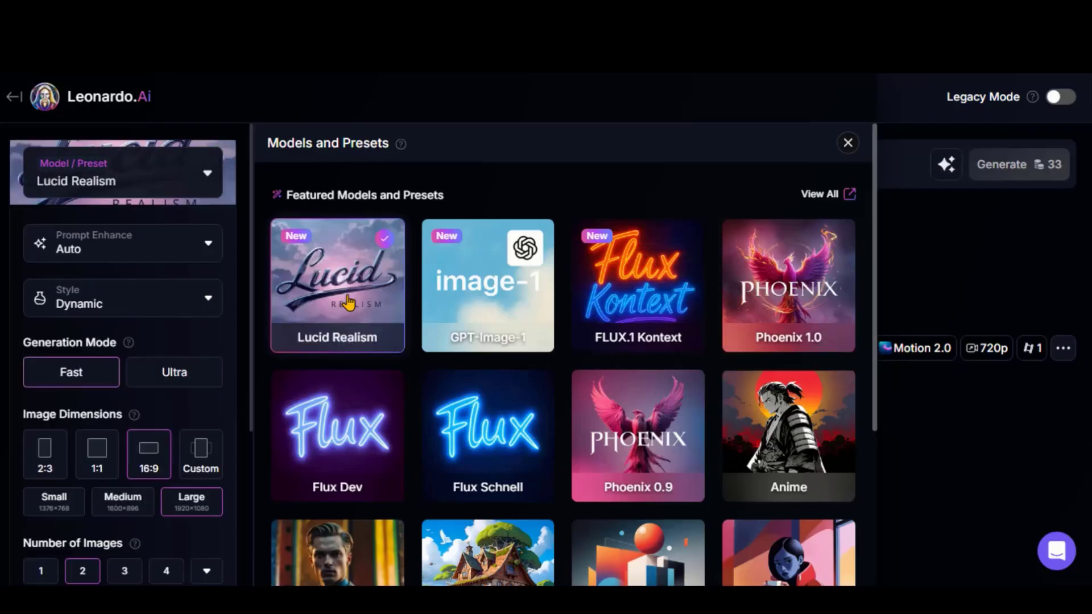
pyautogui.click(194, 259)
pyautogui.click(205, 248)
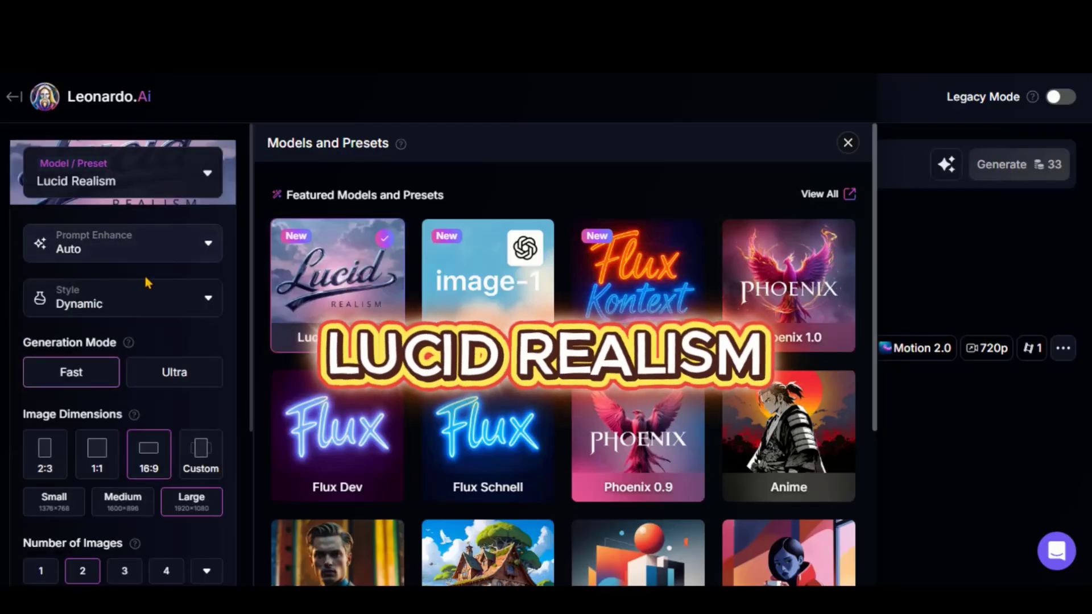
pyautogui.press('Escape')
# Paste the chubby goggled squirrel prompt into the prompt box
pyautogui.rightClick(371, 158)
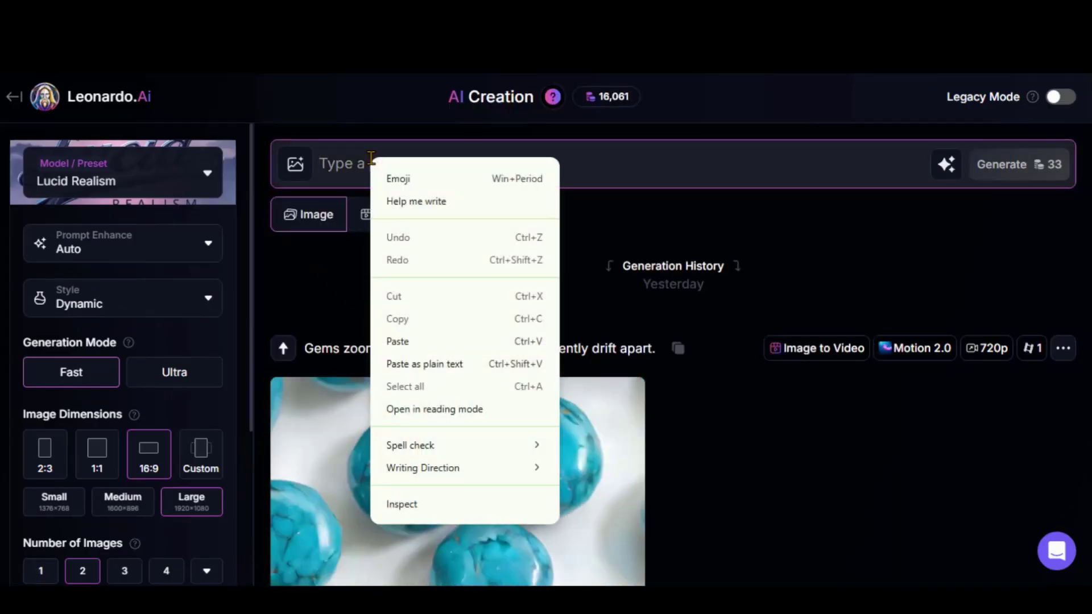
pyautogui.press('Escape')
pyautogui.write('A chubby squirrel wearing tiny aviator goggles, standing on a tree branch with a leaf-map in hand, sunrise in the background — Pixar style, 3D animation, cinematic depth, gentle camera movement')
pyautogui.moveTo(320, 164); pyautogui.dragTo(450, 169)
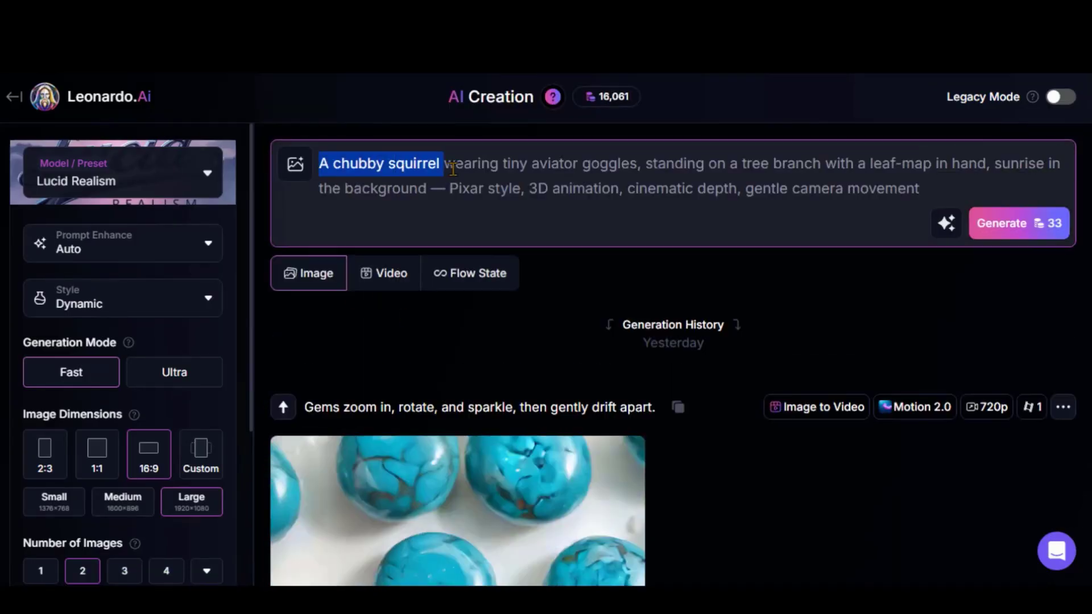
pyautogui.click(642, 163)
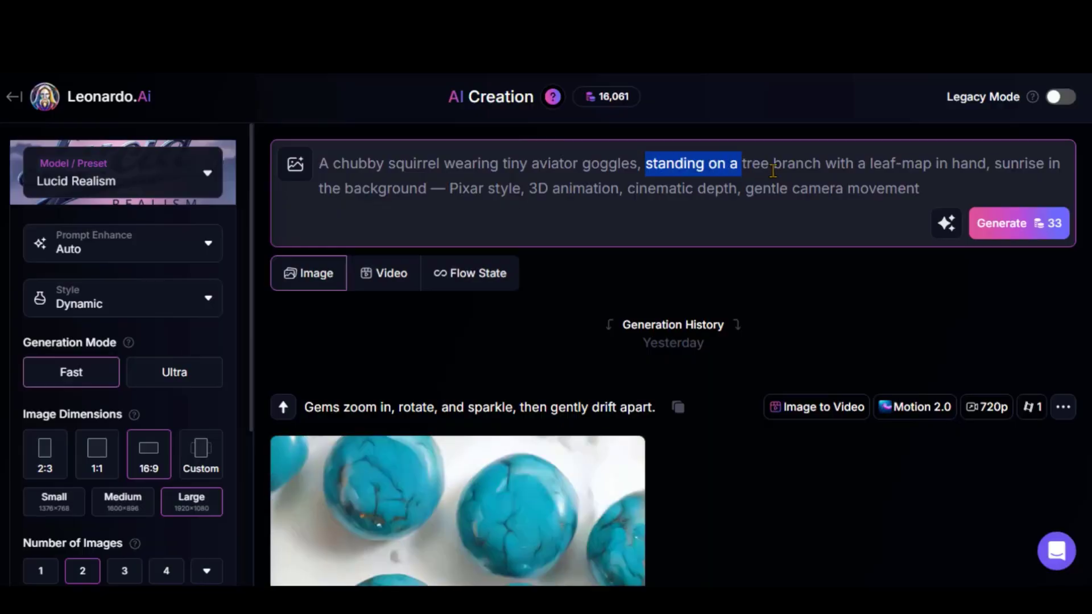
pyautogui.click(955, 185)
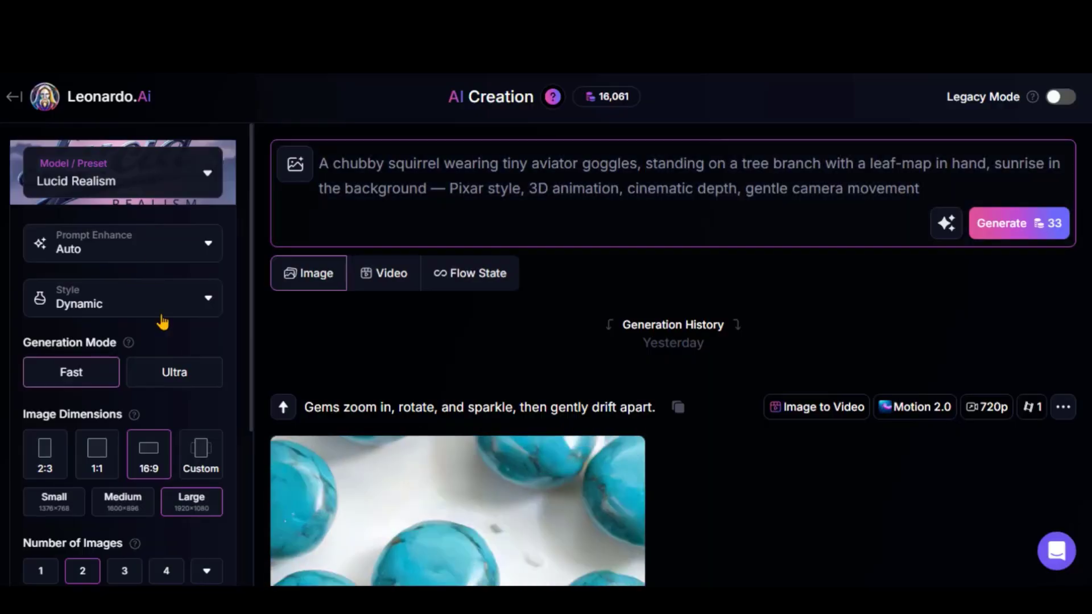
# Set the style to None and generate the squirrel images
pyautogui.click(182, 314)
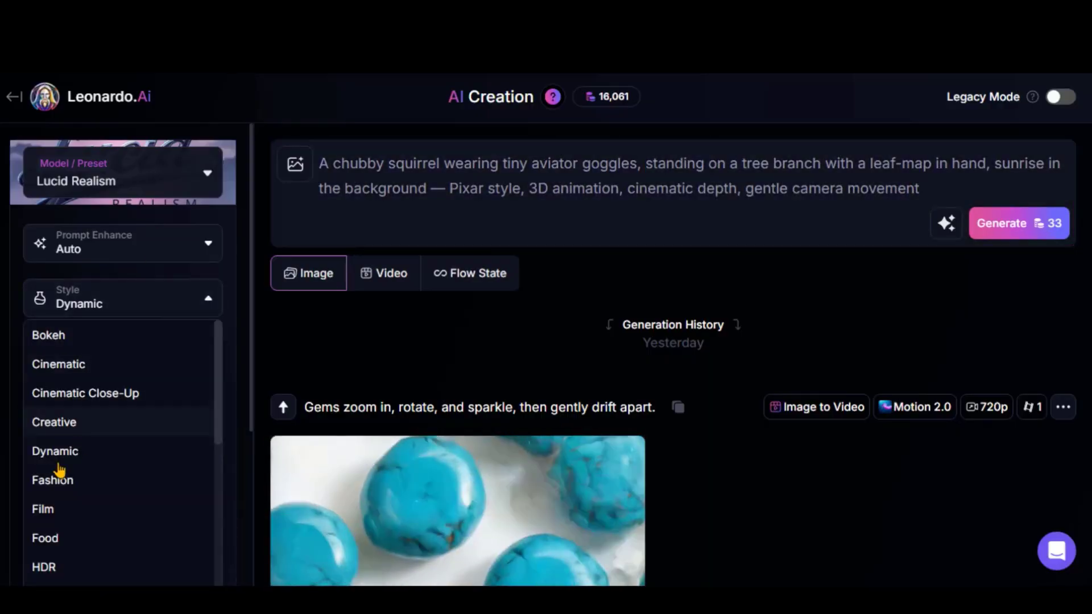
pyautogui.scroll(-3, 65, 461)
pyautogui.scroll(-2, 62, 459)
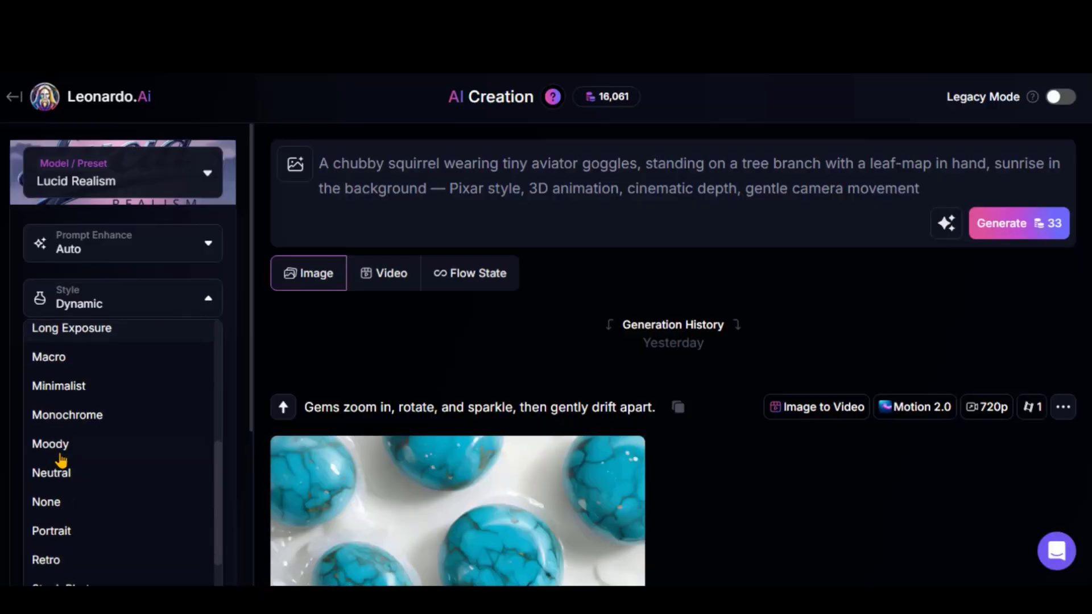
pyautogui.click(46, 502)
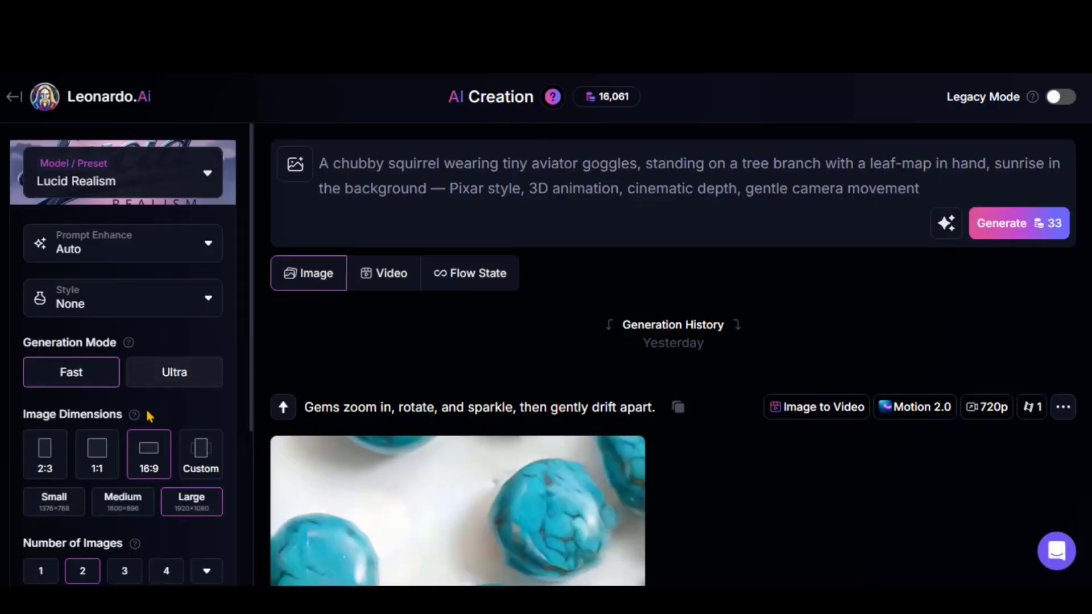
pyautogui.scroll(-2, 150, 416)
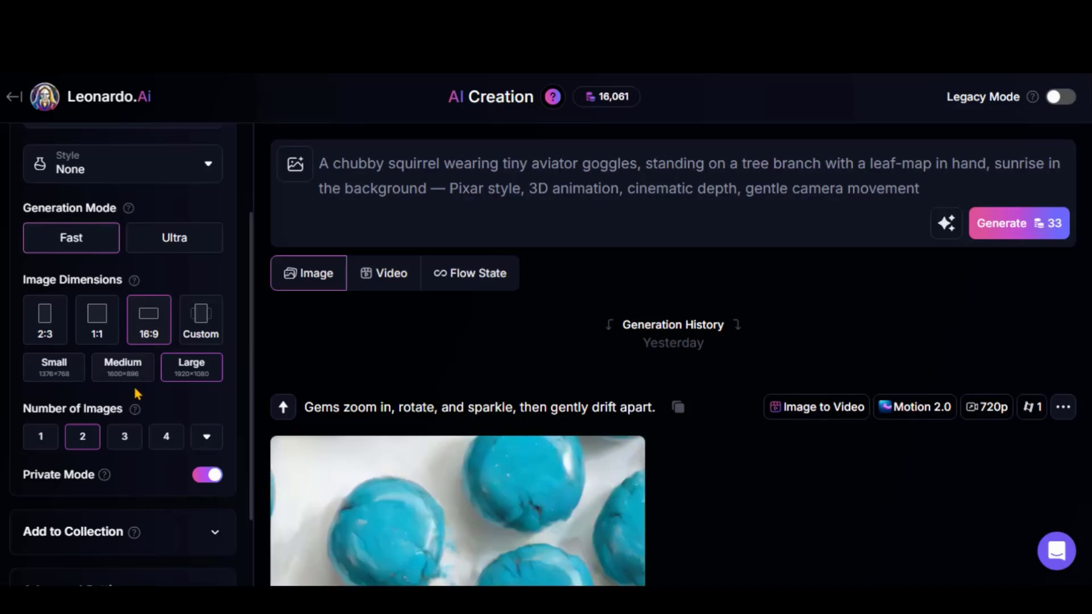
pyautogui.scroll(-2, 142, 390)
pyautogui.scroll(-2, 114, 372)
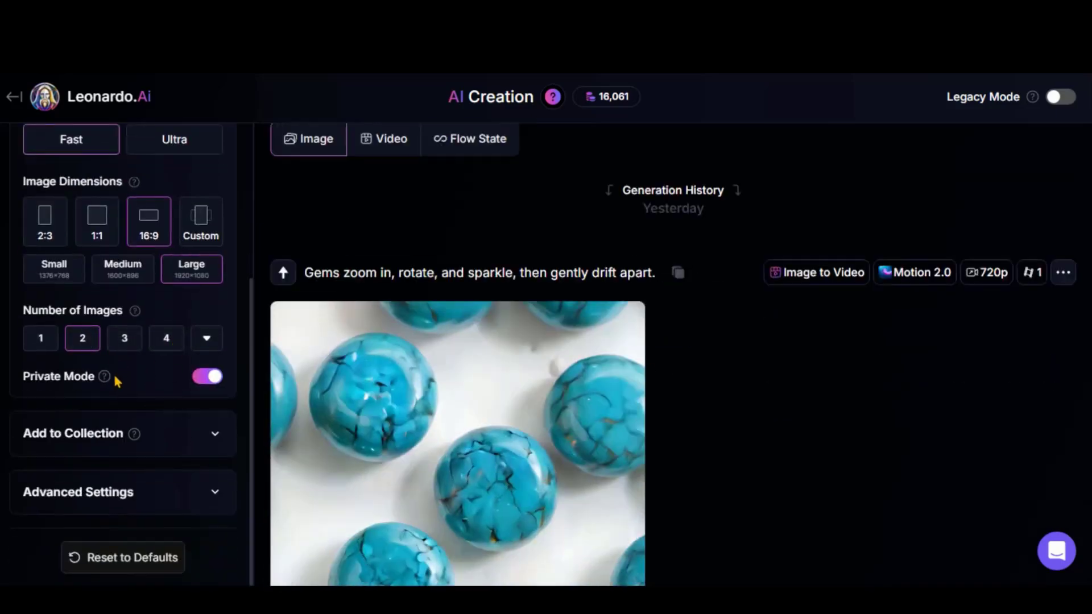
pyautogui.scroll(4, 114, 372)
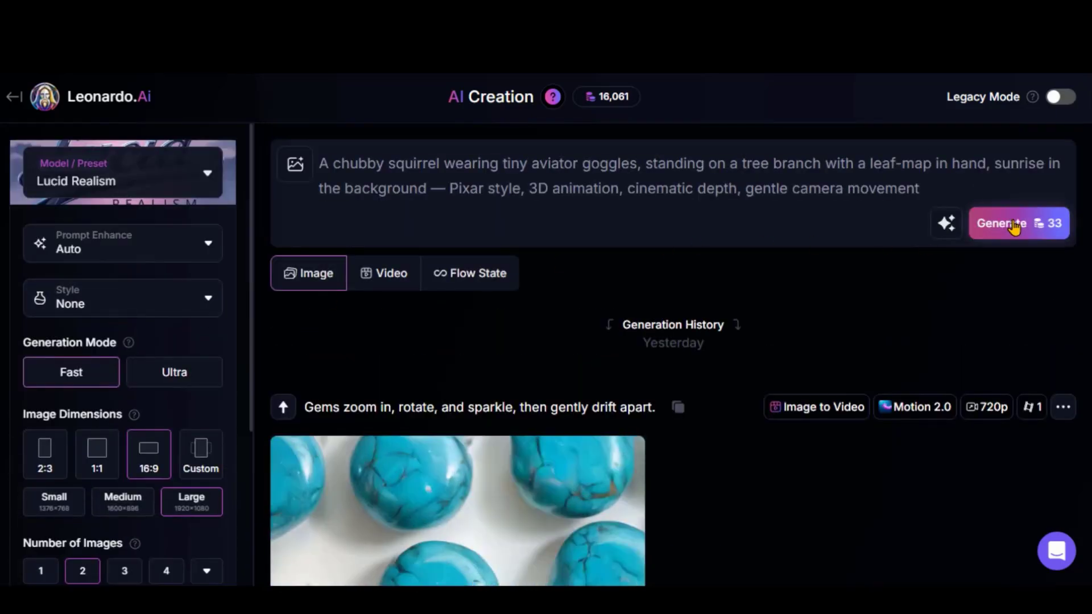
pyautogui.click(1018, 226)
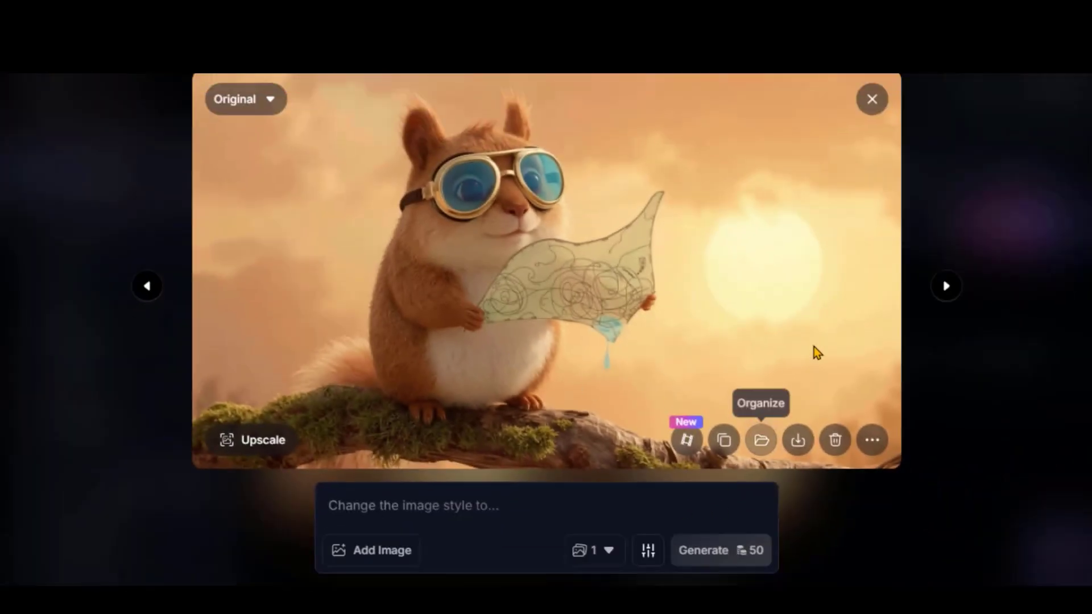
# On the next squirrel image, generate the edit 'Change the leaf color to green'
pyautogui.click(943, 289)
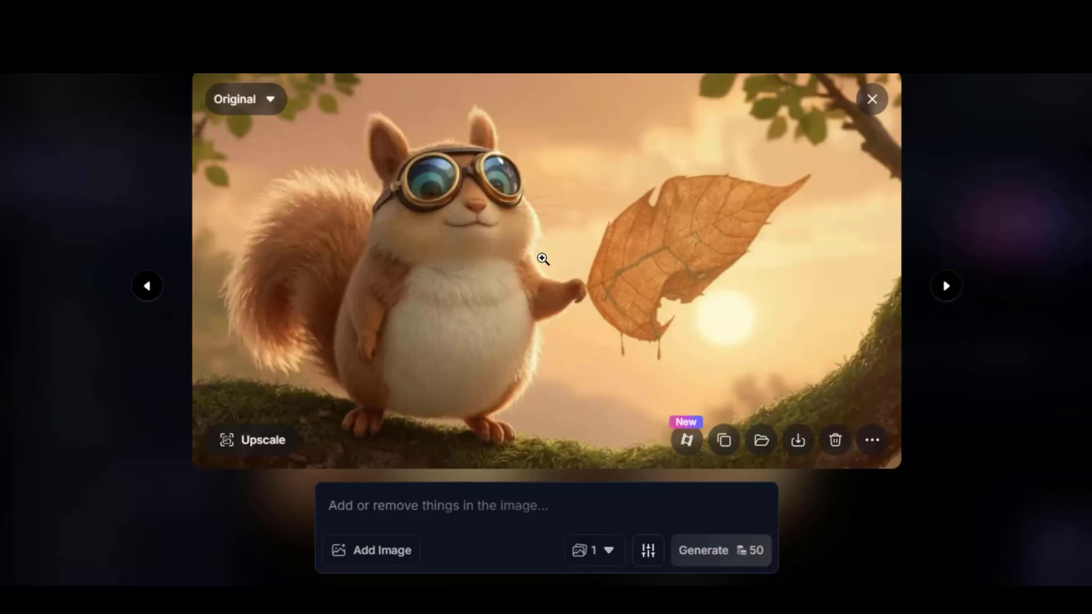
pyautogui.click(438, 506)
pyautogui.write('Chanege the leaf color to gre')
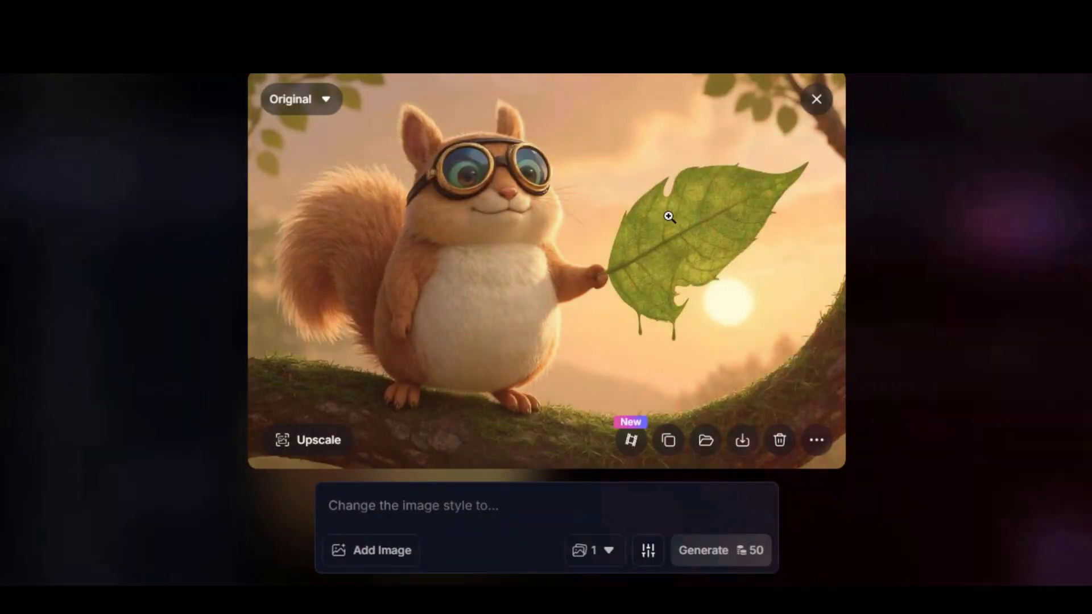
pyautogui.click(671, 214)
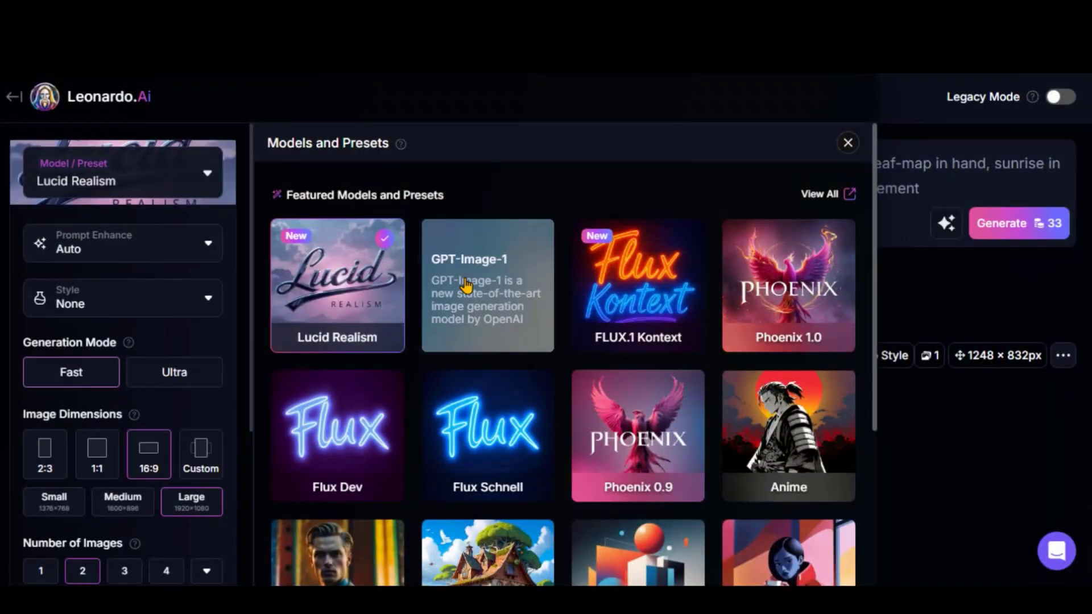
# Generate two squirrel images with GPT-Image-1 and style None
pyautogui.click(465, 284)
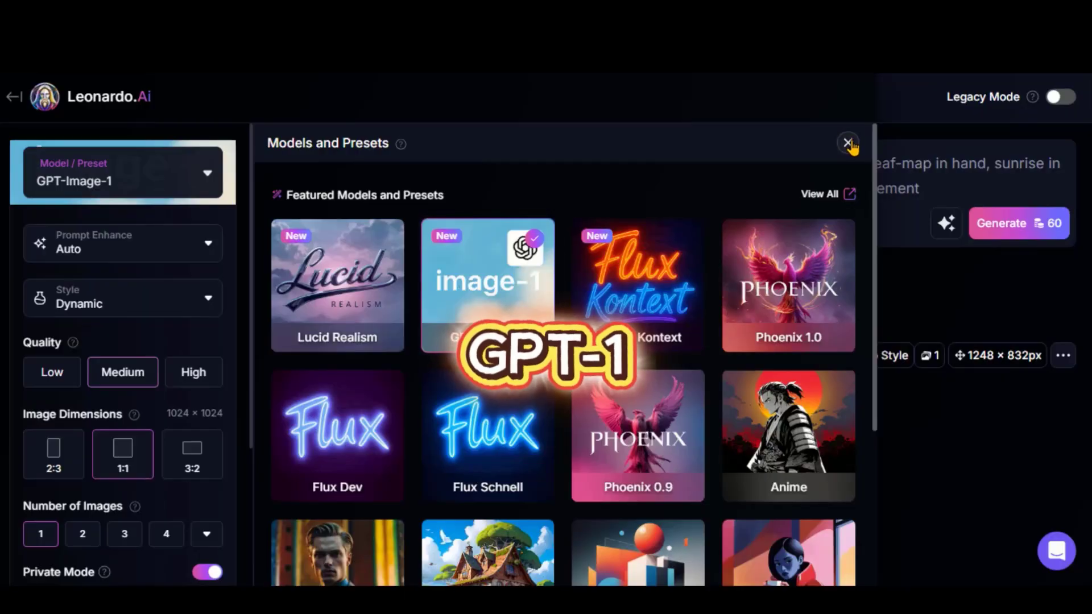
pyautogui.click(848, 143)
pyautogui.click(128, 302)
pyautogui.scroll(-3, 86, 472)
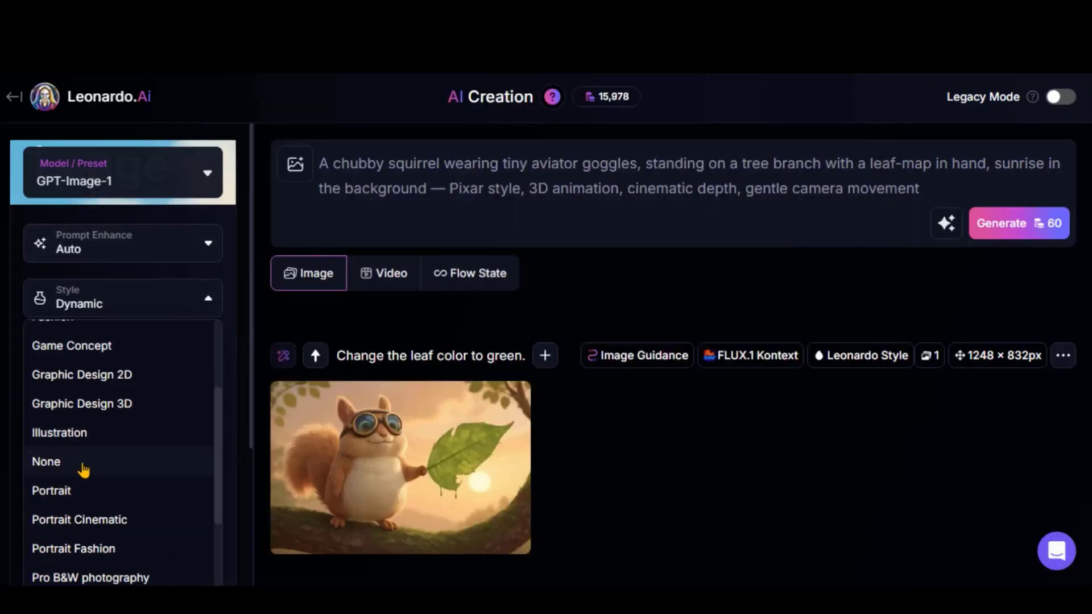
pyautogui.click(86, 461)
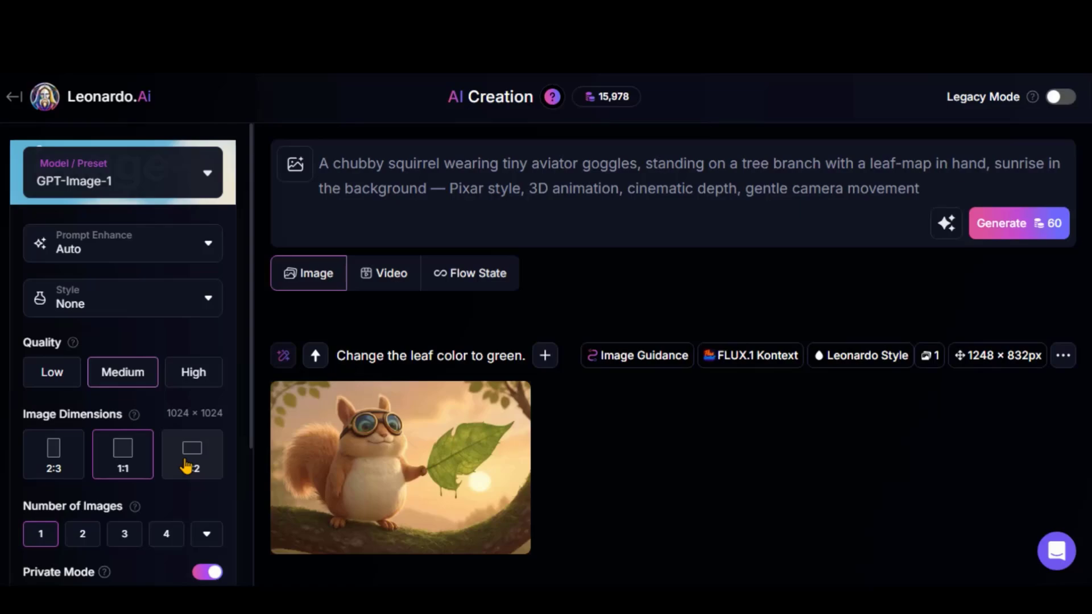
pyautogui.scroll(-3, 182, 455)
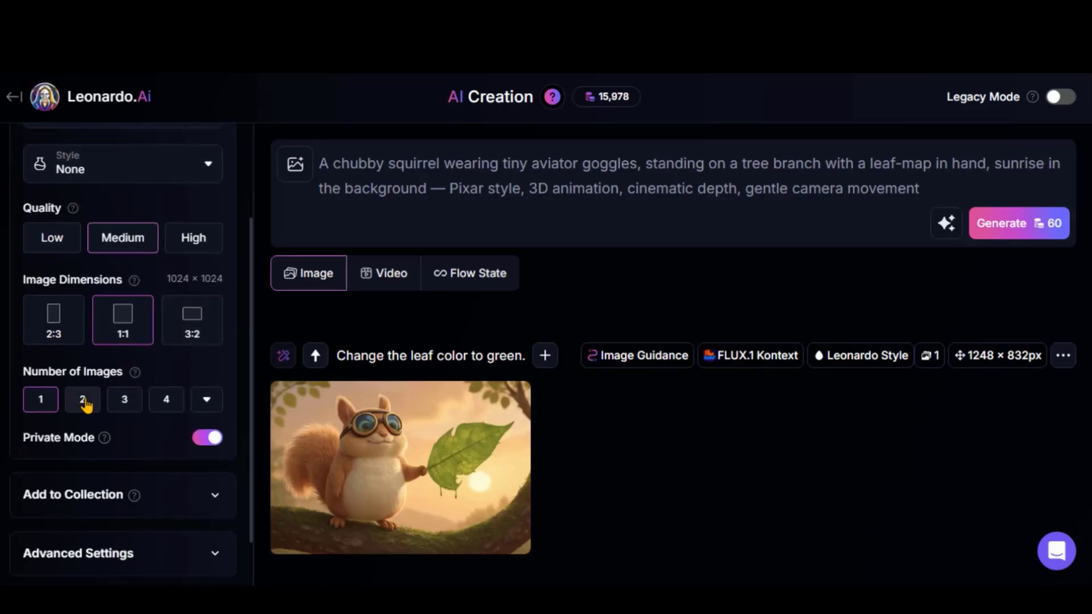
pyautogui.scroll(-1, 132, 372)
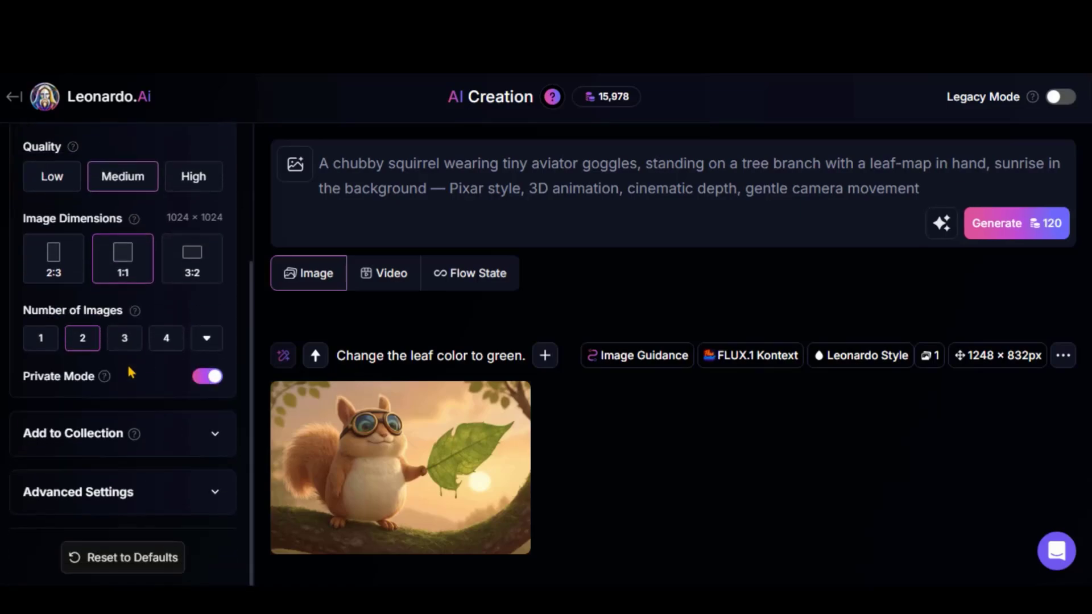
pyautogui.scroll(5, 128, 371)
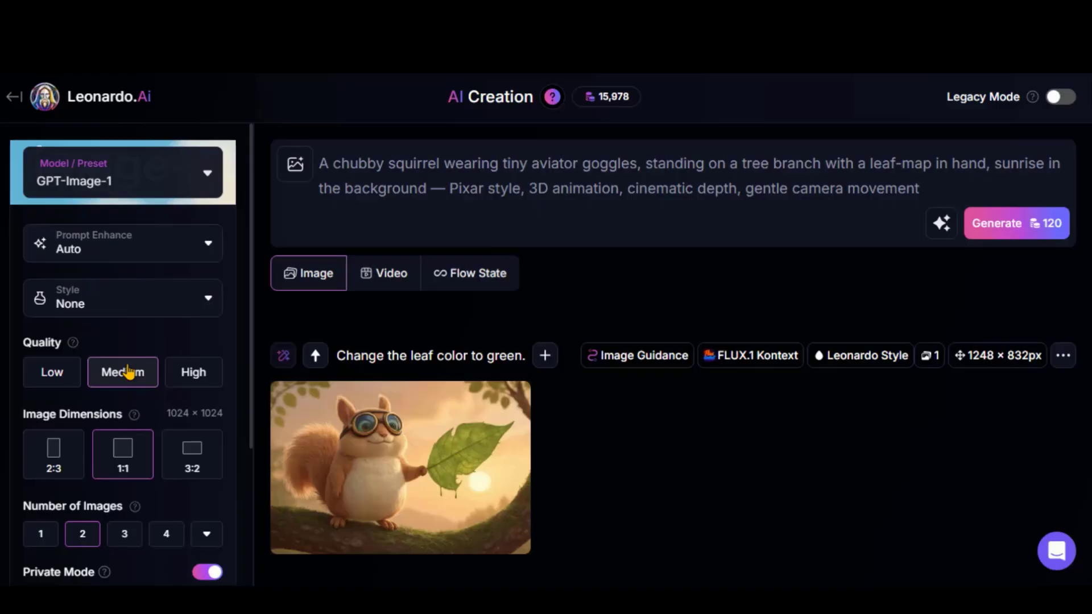
pyautogui.click(995, 225)
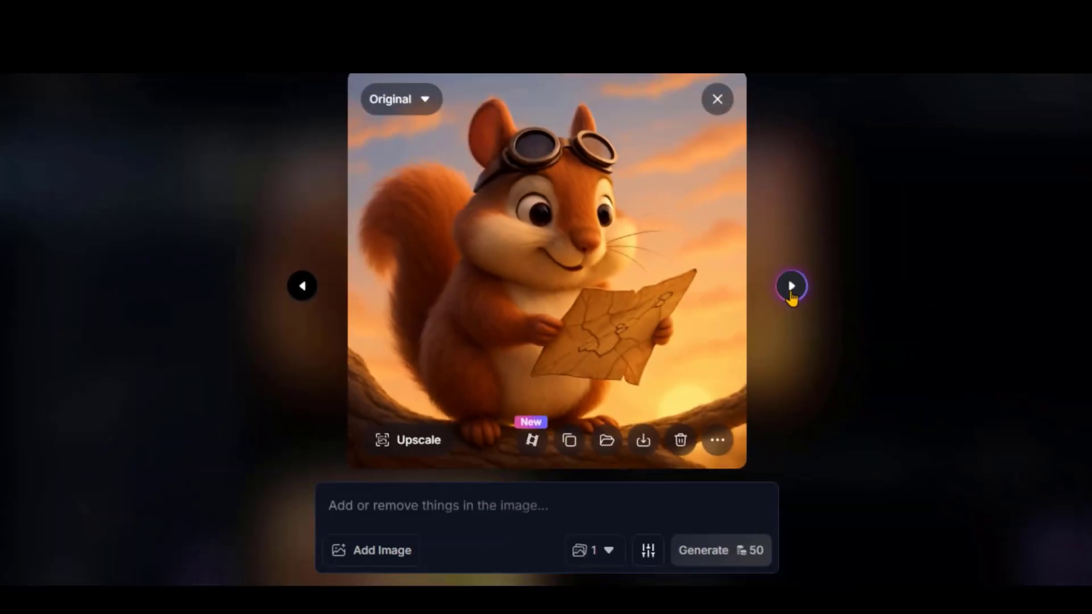
# Page through the new squirrel images, then close the viewer
pyautogui.click(791, 286)
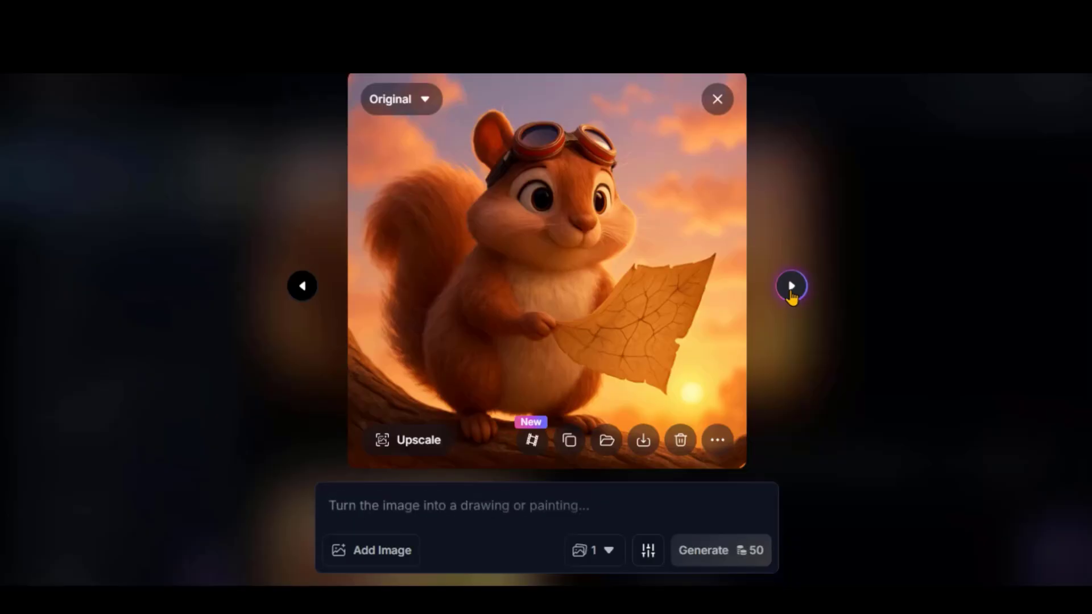
pyautogui.click(791, 286)
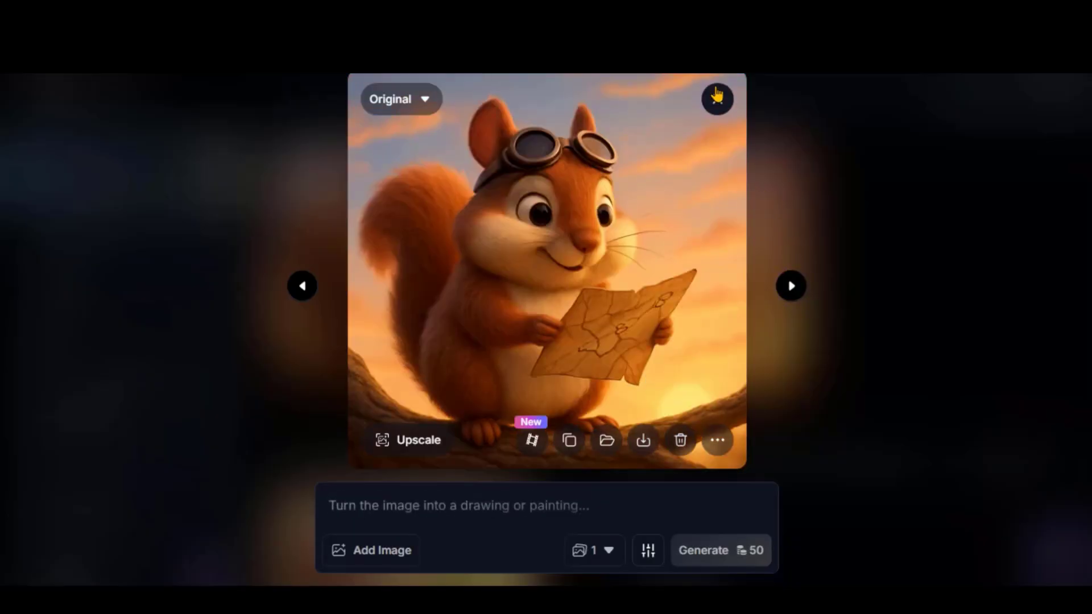
pyautogui.click(717, 96)
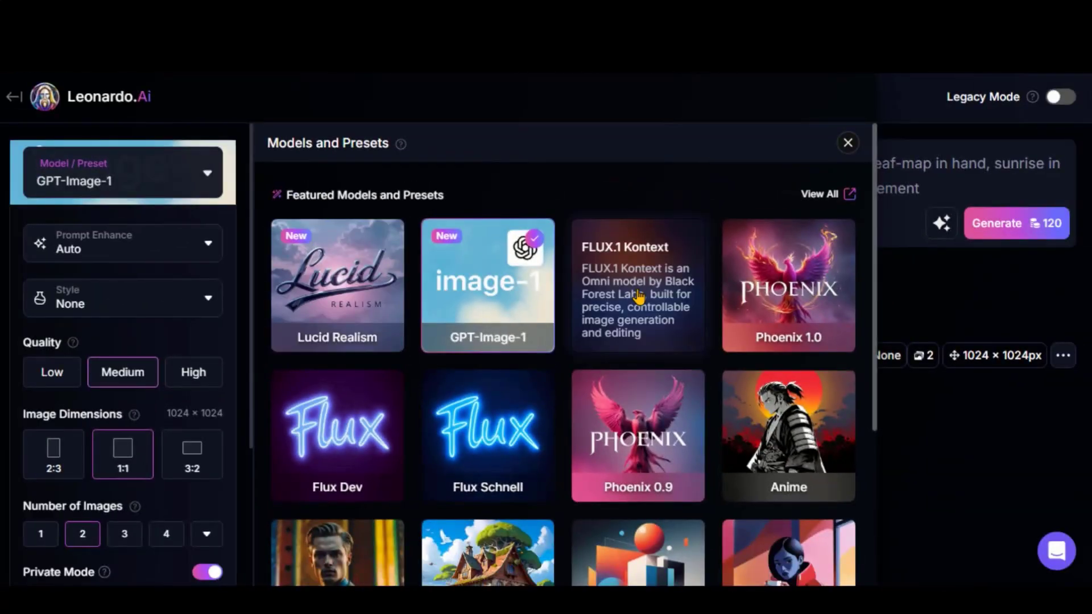
# Choose the FLUX.1 Kontext model with style None
pyautogui.click(638, 296)
pyautogui.click(165, 302)
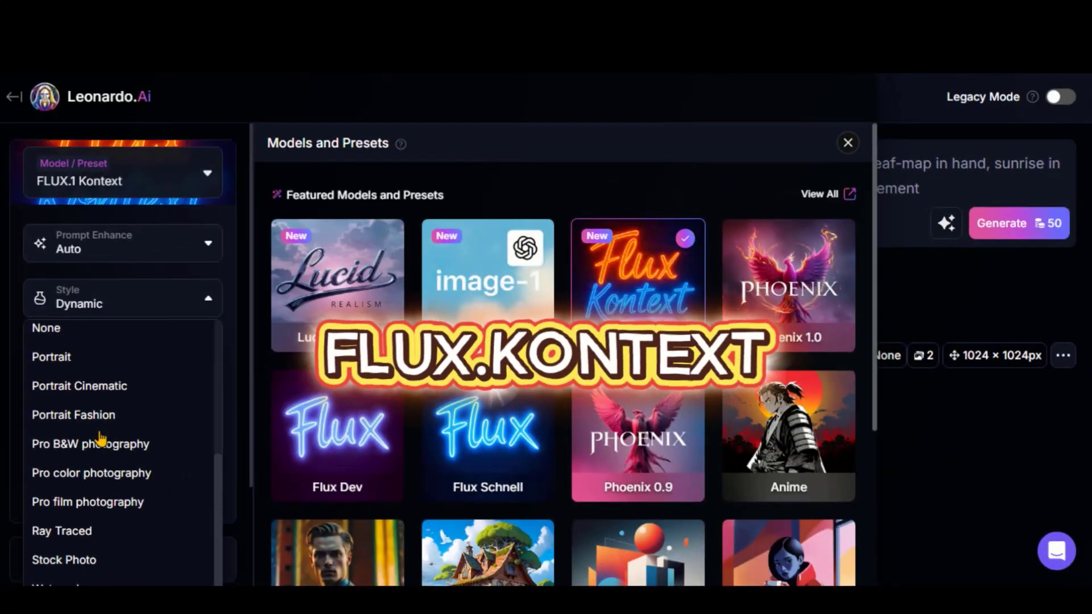
pyautogui.click(52, 330)
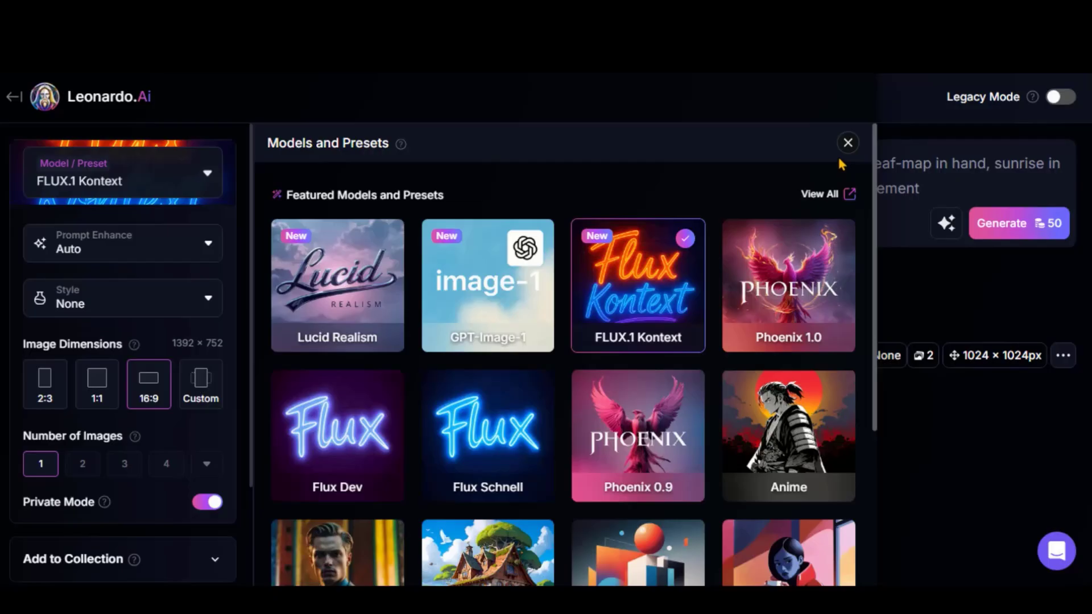
# Generate the squirrel image, then switch the page to video generation
pyautogui.click(847, 142)
pyautogui.click(1004, 223)
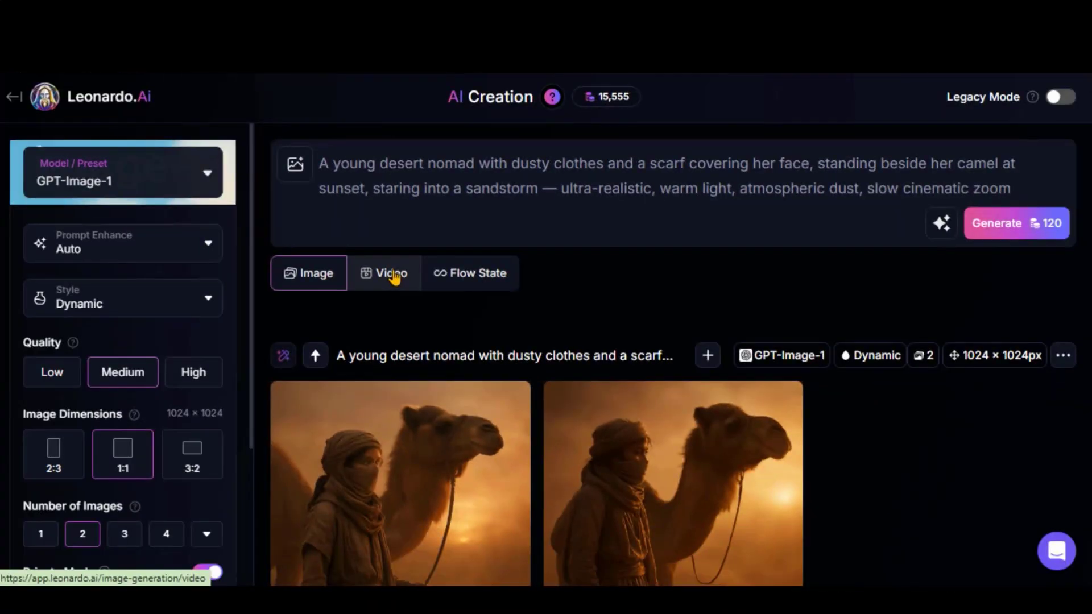
pyautogui.click(393, 274)
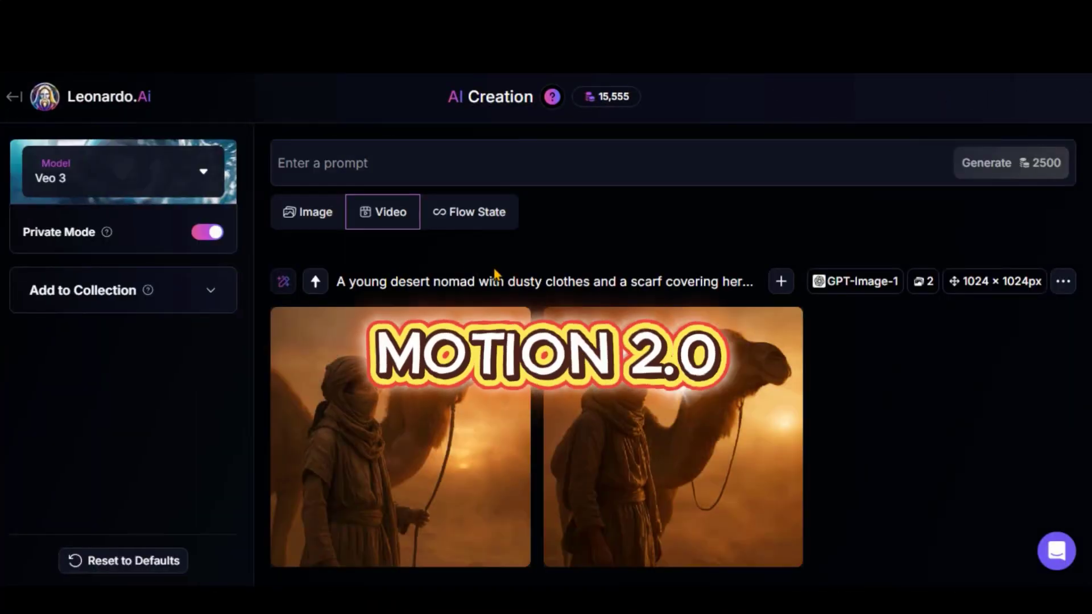
# Change the video model from Veo 3 to Motion 2.0
pyautogui.click(203, 177)
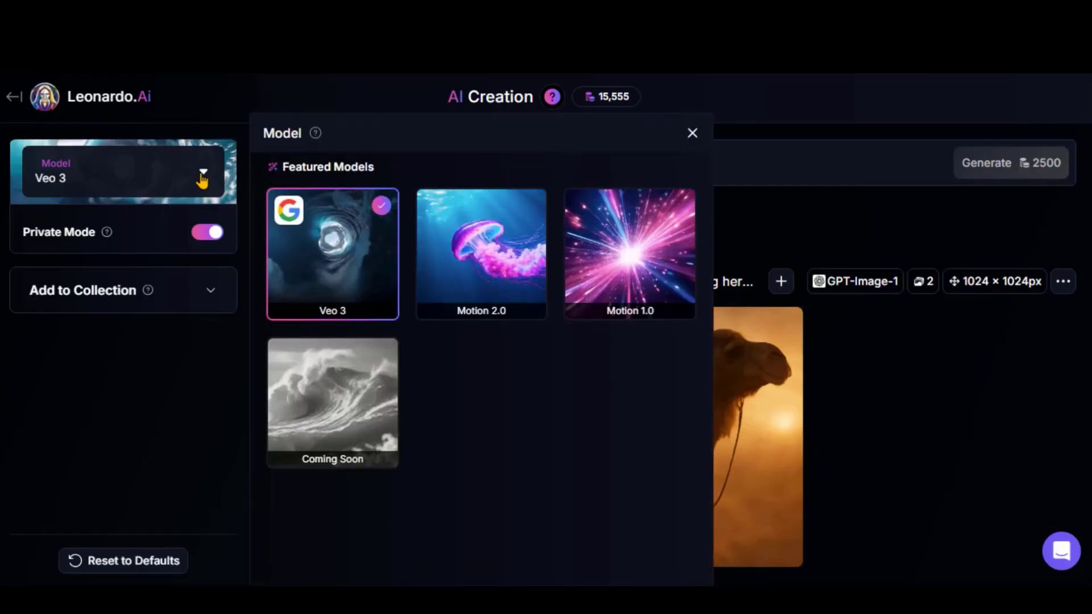
pyautogui.click(492, 262)
pyautogui.click(691, 135)
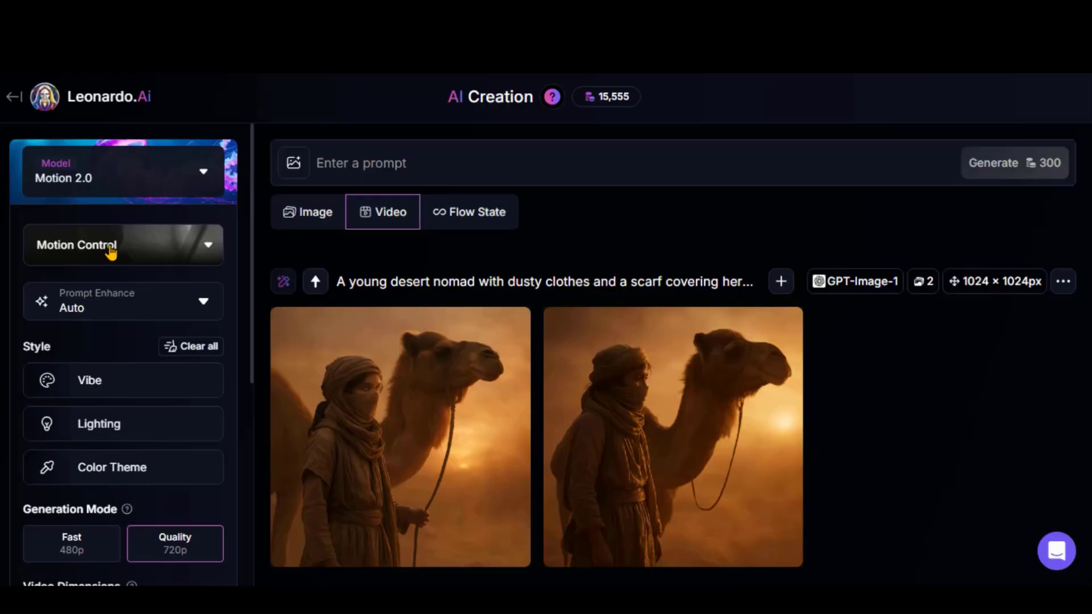
# Look through the Motion Control camera presets, then close them
pyautogui.click(111, 248)
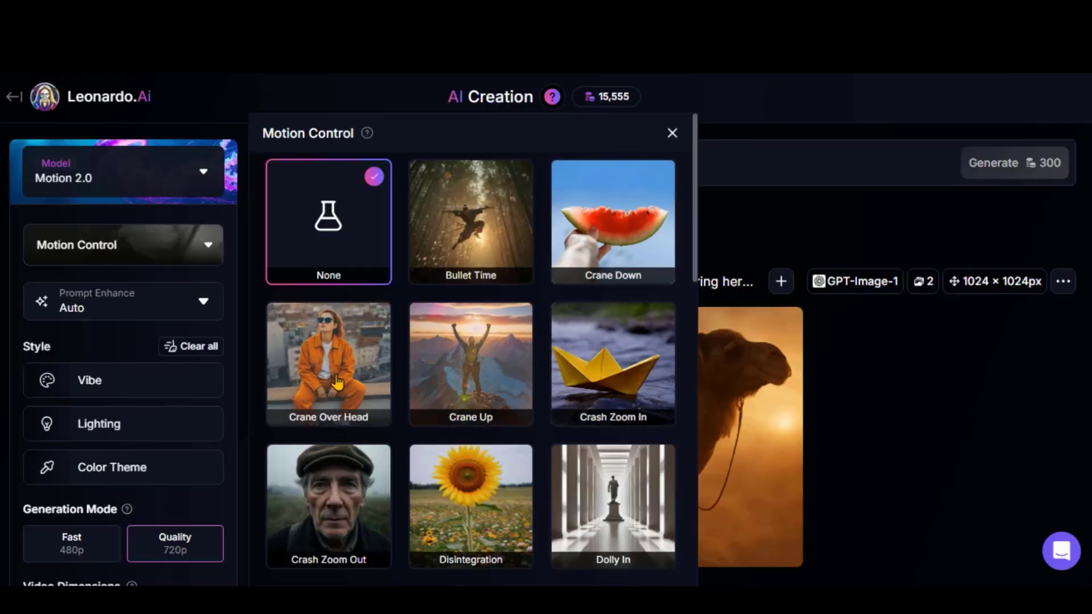
pyautogui.scroll(-15, 337, 382)
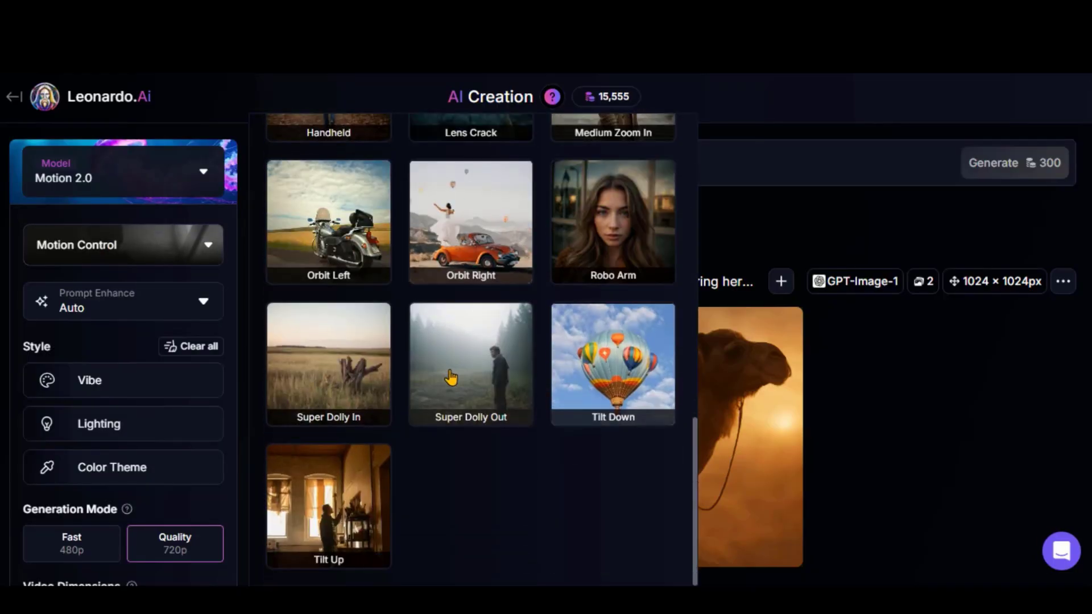
pyautogui.scroll(15, 451, 378)
pyautogui.click(76, 546)
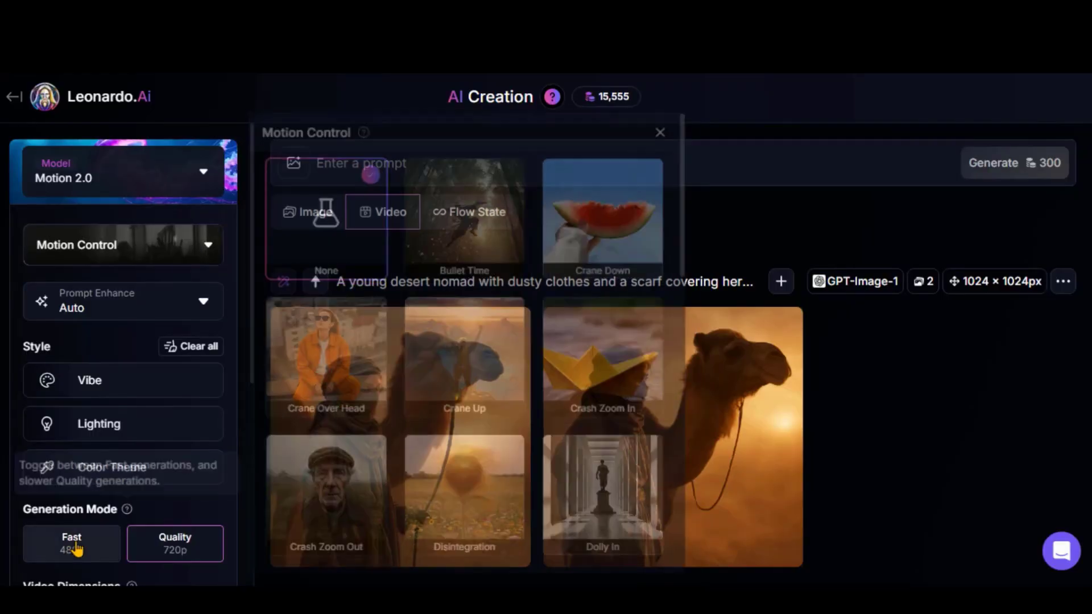
pyautogui.click(76, 547)
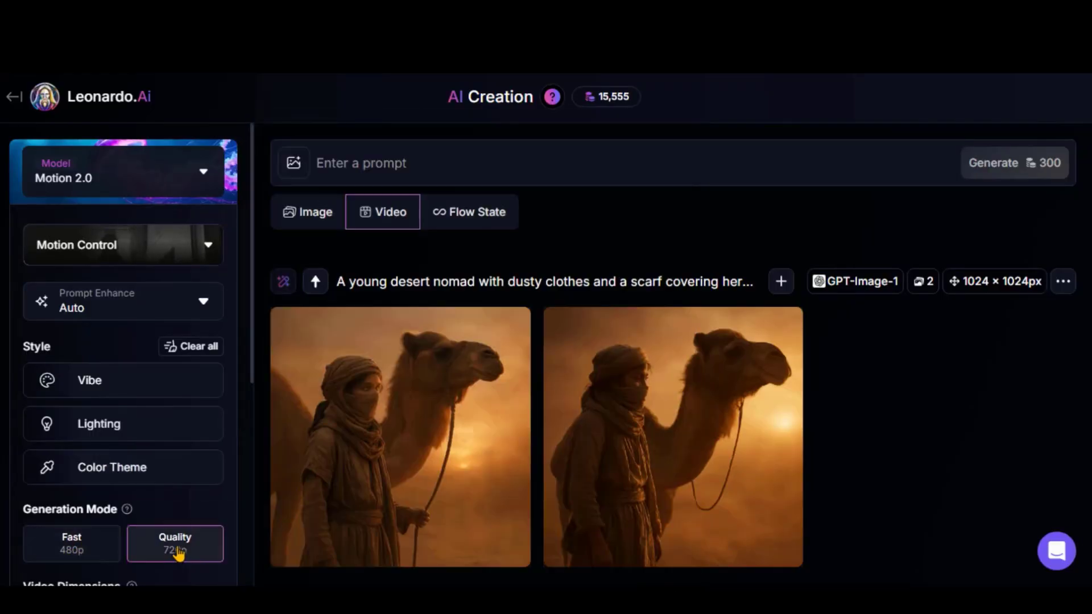
pyautogui.scroll(-5, 181, 485)
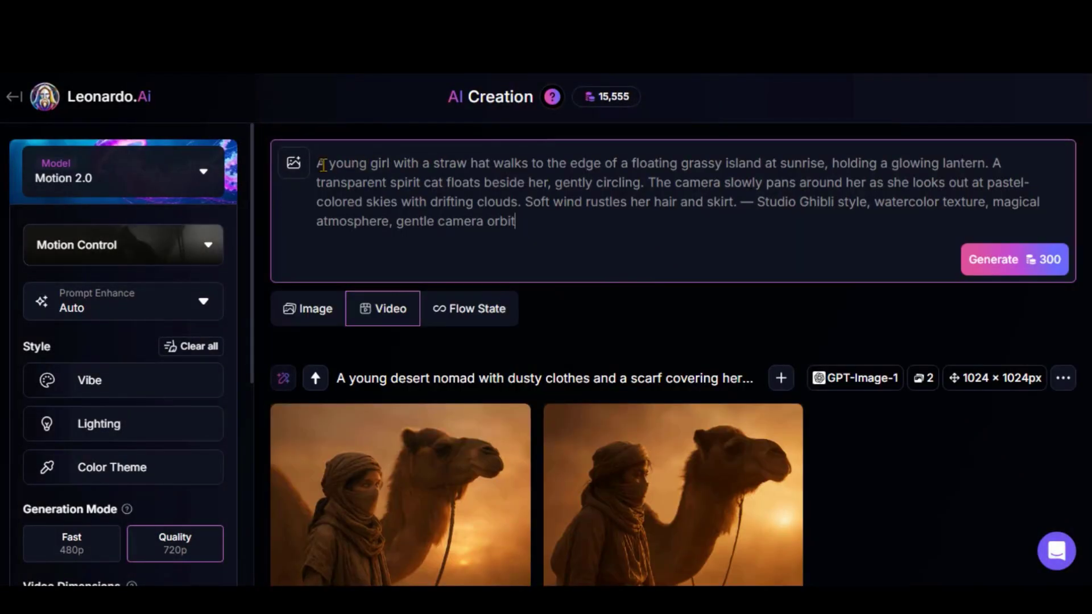
# Generate the Motion 2.0 video of the straw-hat girl and spirit cat on the floating island
pyautogui.moveTo(832, 163); pyautogui.dragTo(965, 164)
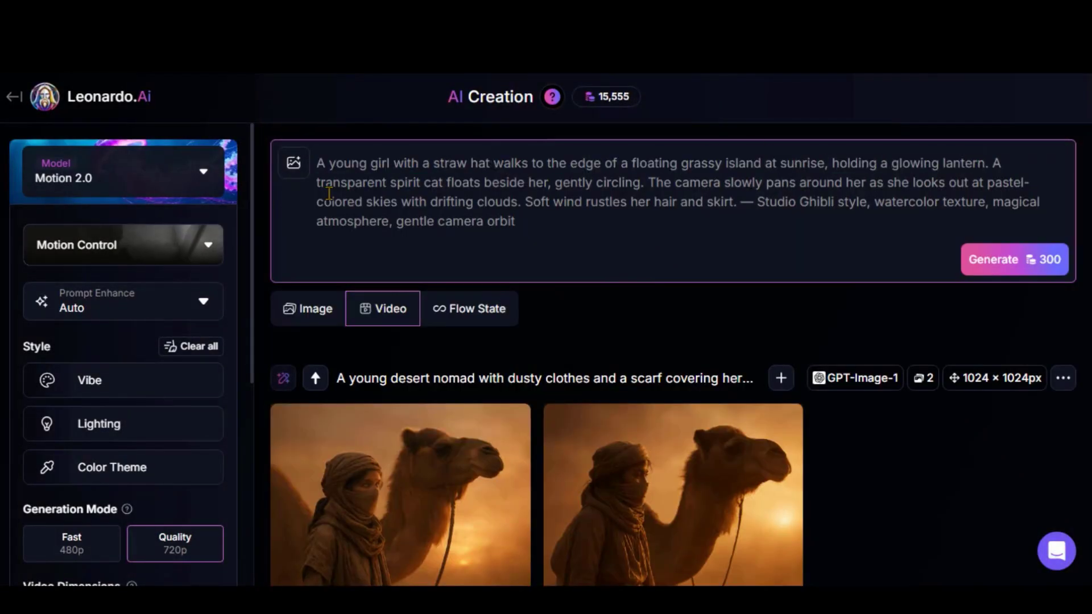
pyautogui.click(542, 222)
pyautogui.press('Return')
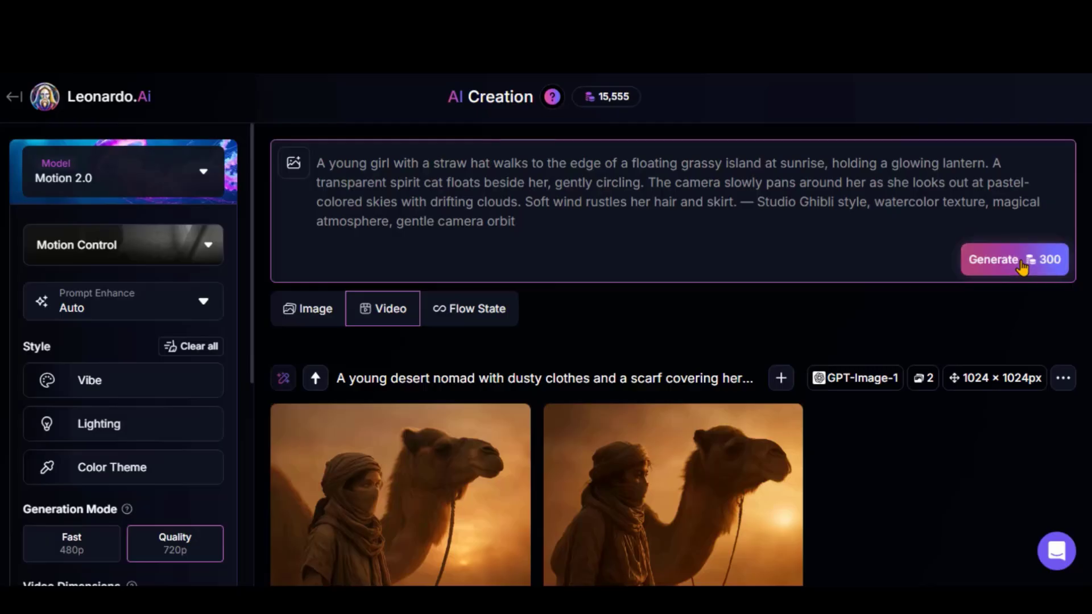
pyautogui.scroll(-5, 602, 312)
pyautogui.scroll(-4, 603, 323)
pyautogui.scroll(5, 602, 320)
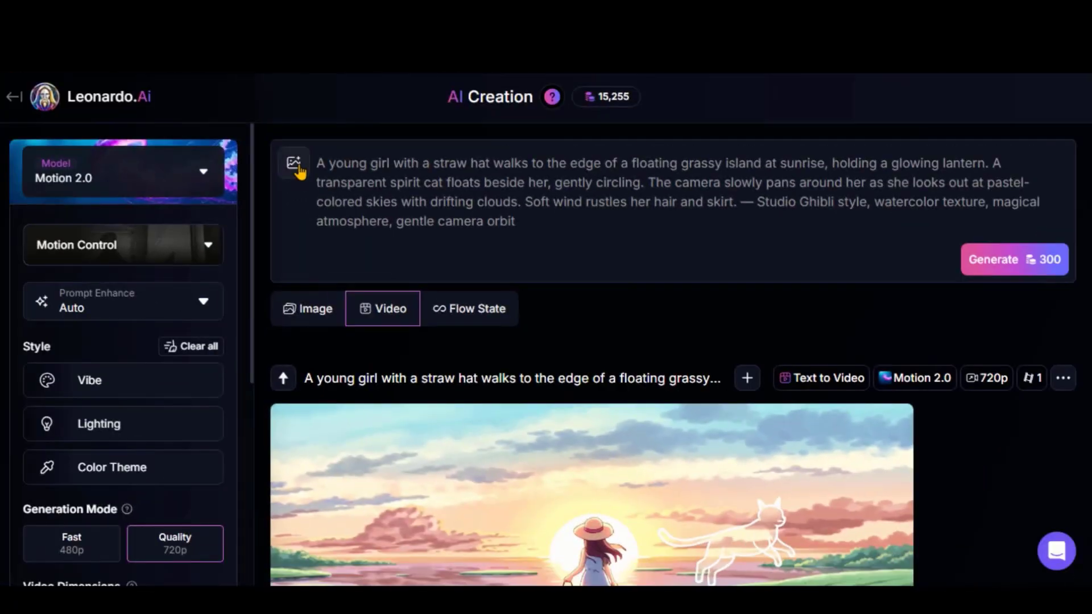
pyautogui.click(293, 162)
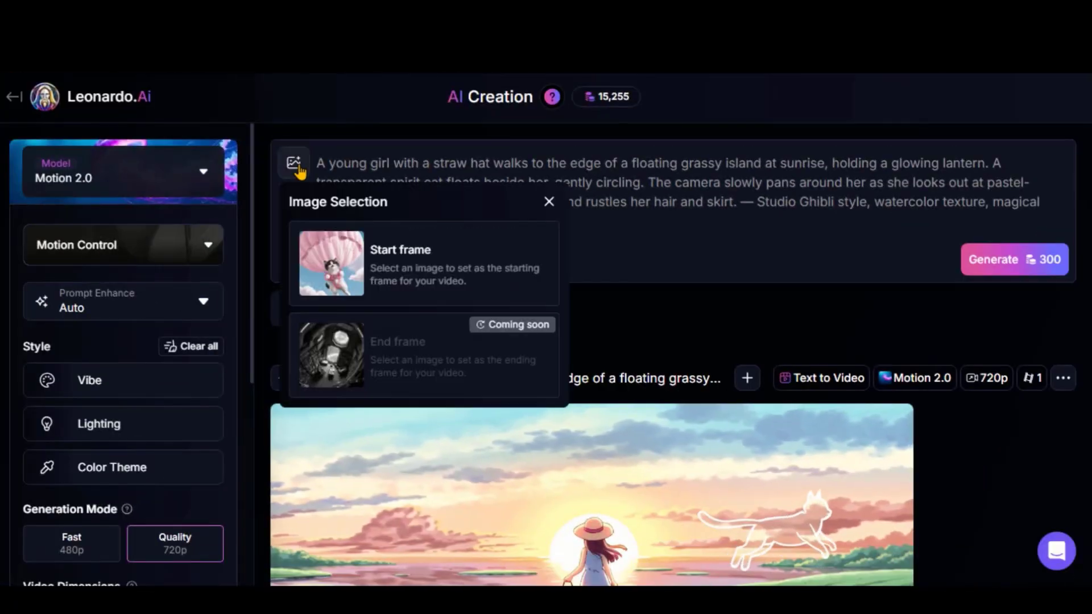
# Set the campfire forest-animals image from Your Generations as the start frame
pyautogui.click(385, 280)
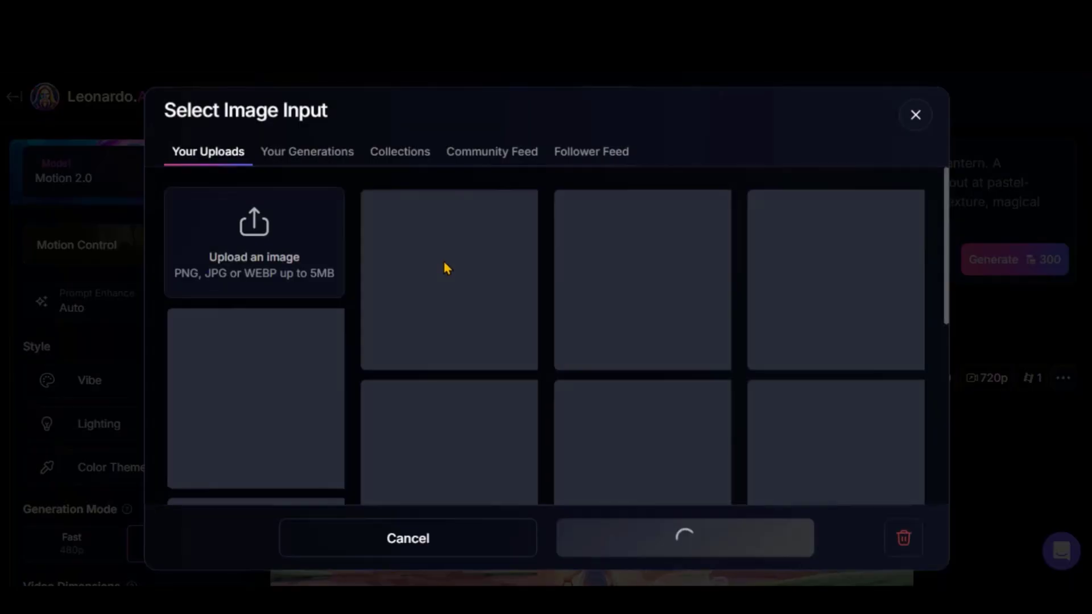
pyautogui.click(335, 161)
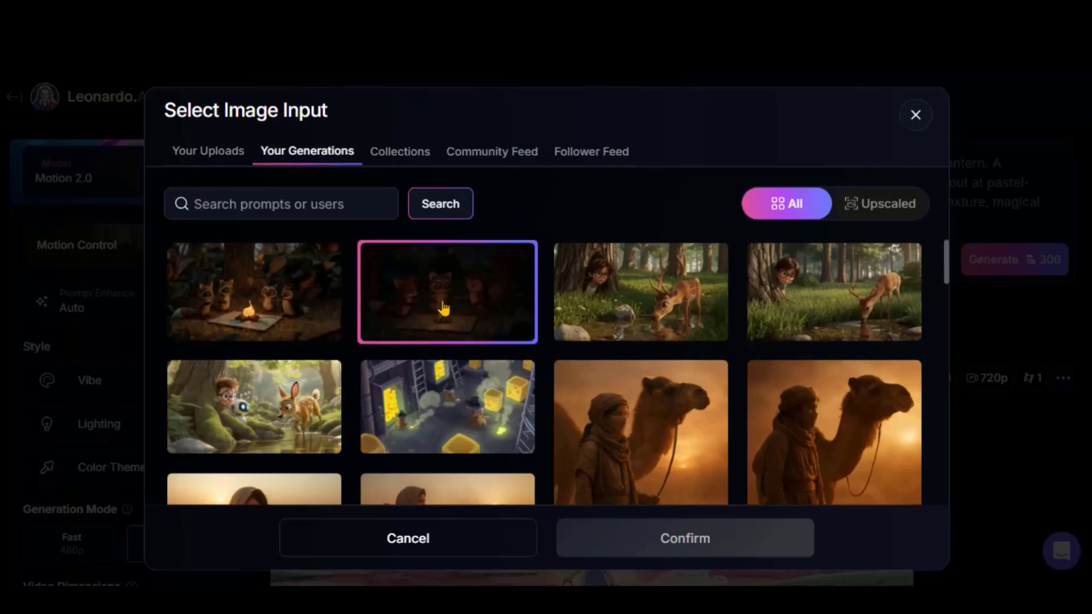
pyautogui.click(681, 539)
pyautogui.click(463, 222)
# Replace the prompt with the stop-motion fox, raccoon and owl prompt
pyautogui.hotkey('ctrl', 'a')
pyautogui.write('In a cozy forest clearing, a fox, raccoon, and owl gather around a glowing map at dusk. The firelight flickers across their clay-textured faces as they nod and point with paws and wings. Camera gently circles them while leaves rustle above. — Stop-motion style, soft felt textures, warm ambient lighting')
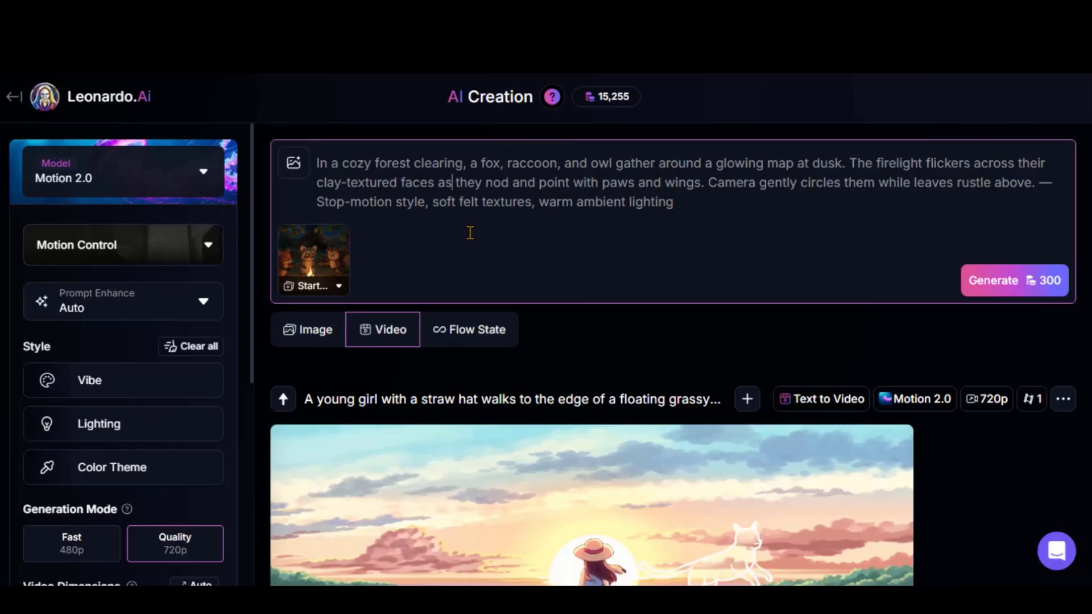
pyautogui.scroll(-5, 165, 409)
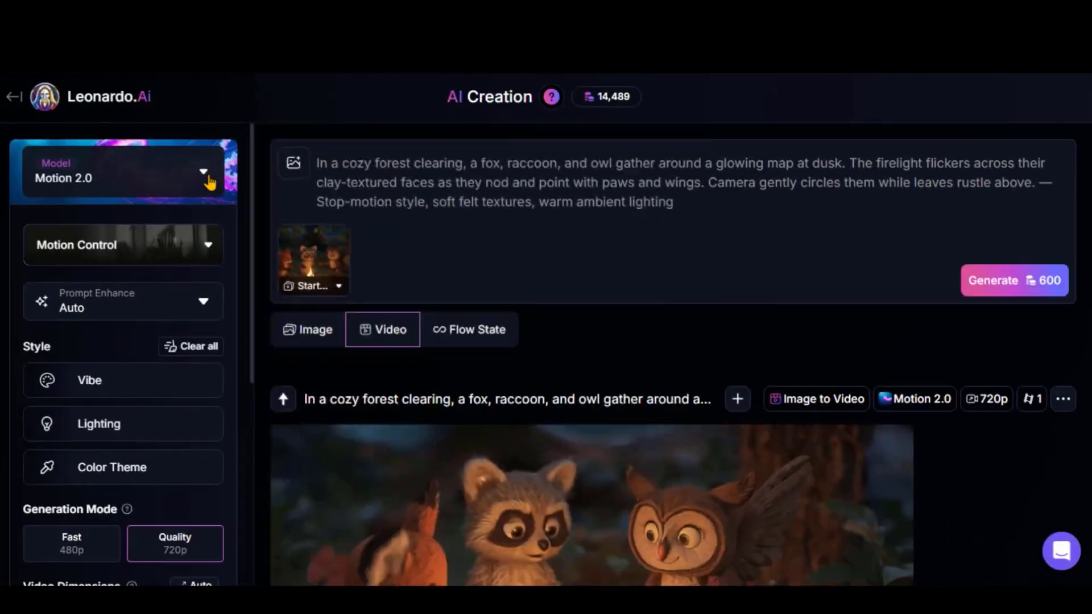
# Switch the video model to Veo 3 and remove the campfire start frame
pyautogui.click(209, 181)
pyautogui.click(333, 253)
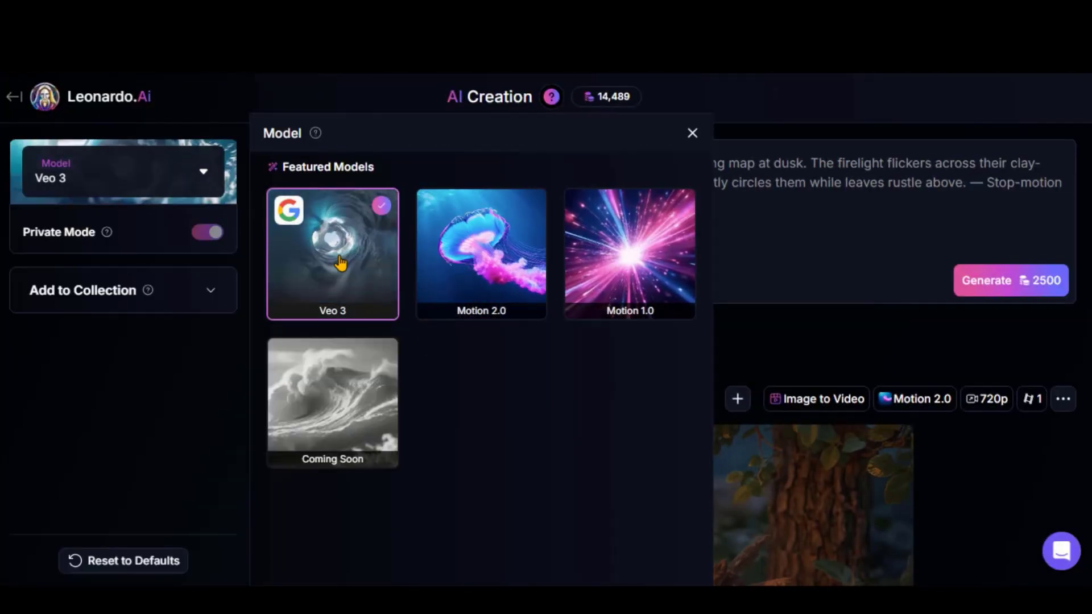
pyautogui.click(692, 134)
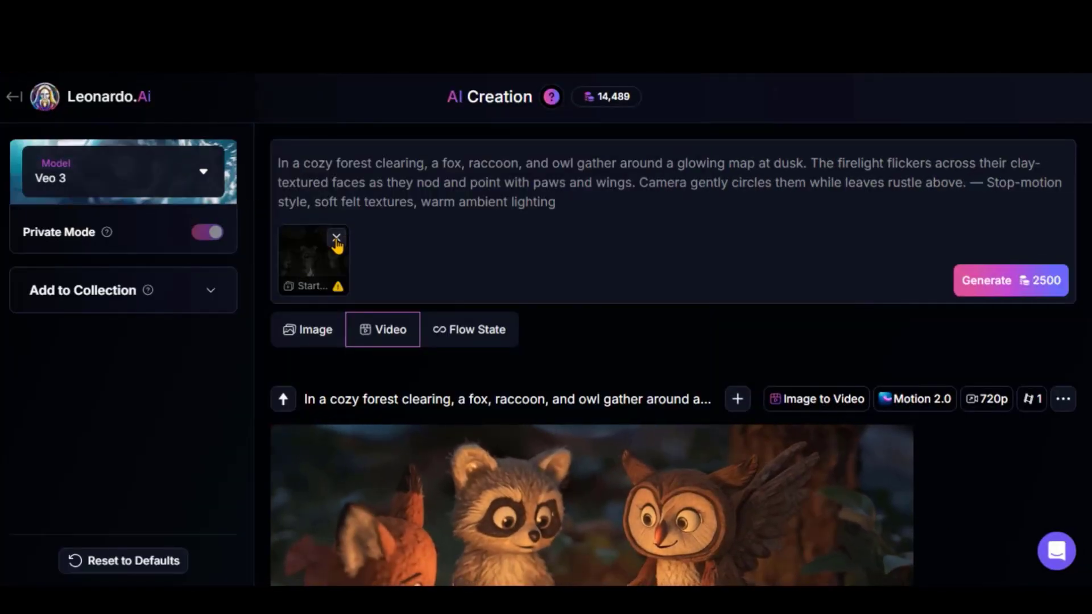
pyautogui.click(323, 226)
# Replace the prompt with the little boy first-rain scene and generate the video
pyautogui.hotkey('ctrl', 'a')
pyautogui.hotkey('ctrl', 'v')
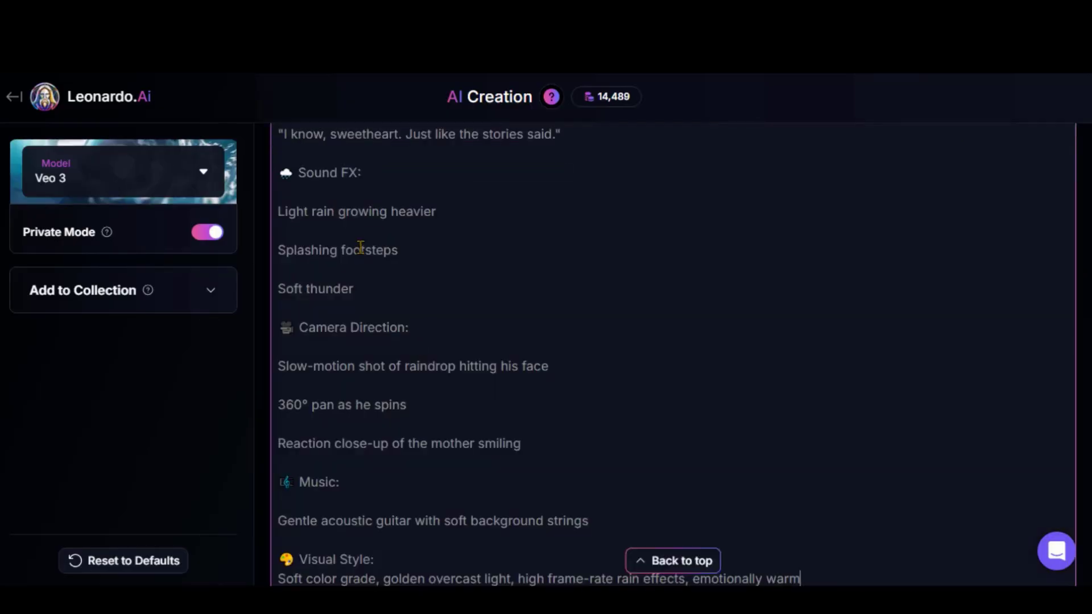
pyautogui.moveTo(277, 164); pyautogui.dragTo(618, 175)
pyautogui.moveTo(279, 222); pyautogui.dragTo(565, 164)
pyautogui.scroll(-7, 565, 164)
pyautogui.click(312, 244)
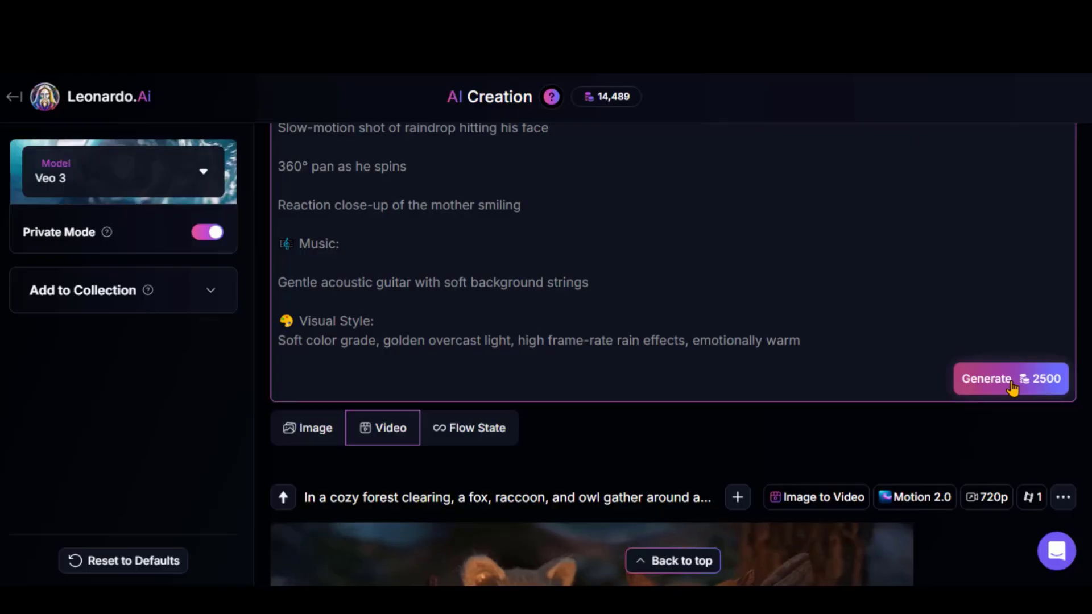
pyautogui.click(1009, 378)
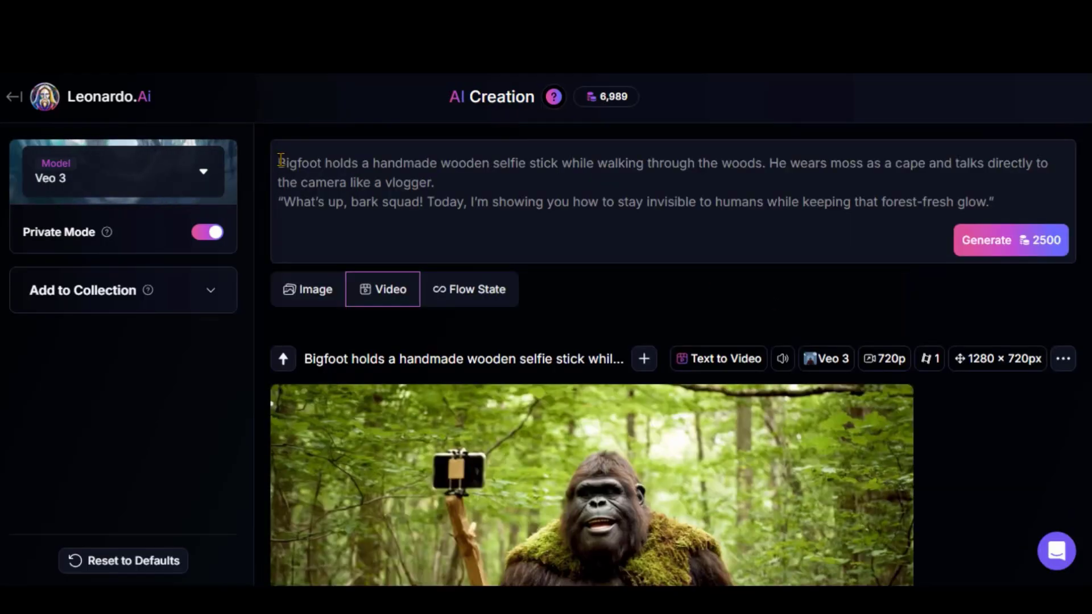
# Scroll through the earlier Veo 3 clips and delete the Bigfoot selfie-stick prompt
pyautogui.moveTo(281, 161); pyautogui.dragTo(965, 203)
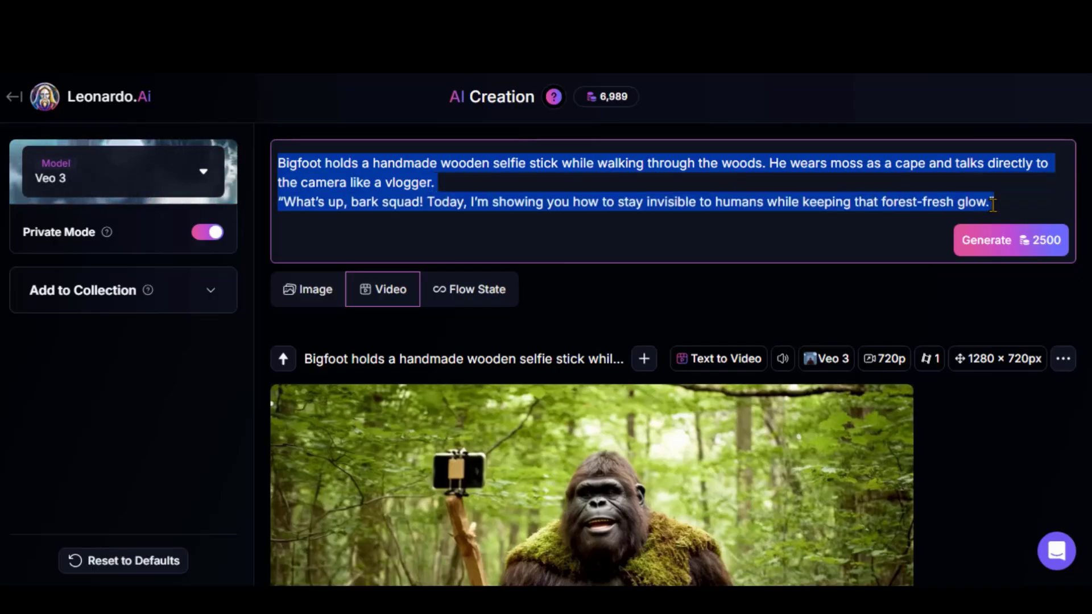
pyautogui.click(807, 235)
pyautogui.scroll(-5, 712, 250)
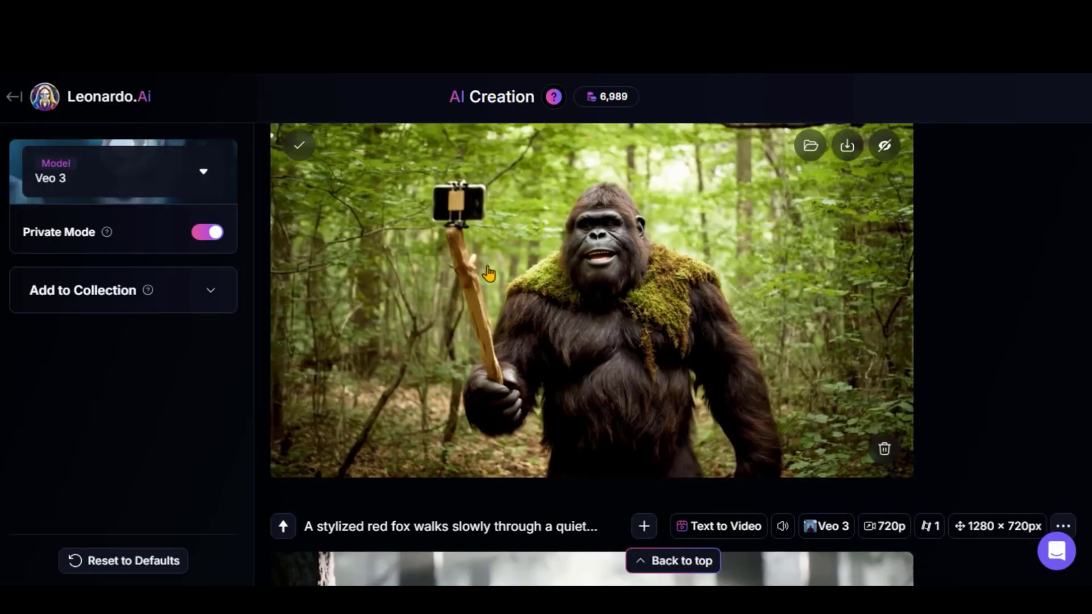
pyautogui.scroll(-7, 966, 324)
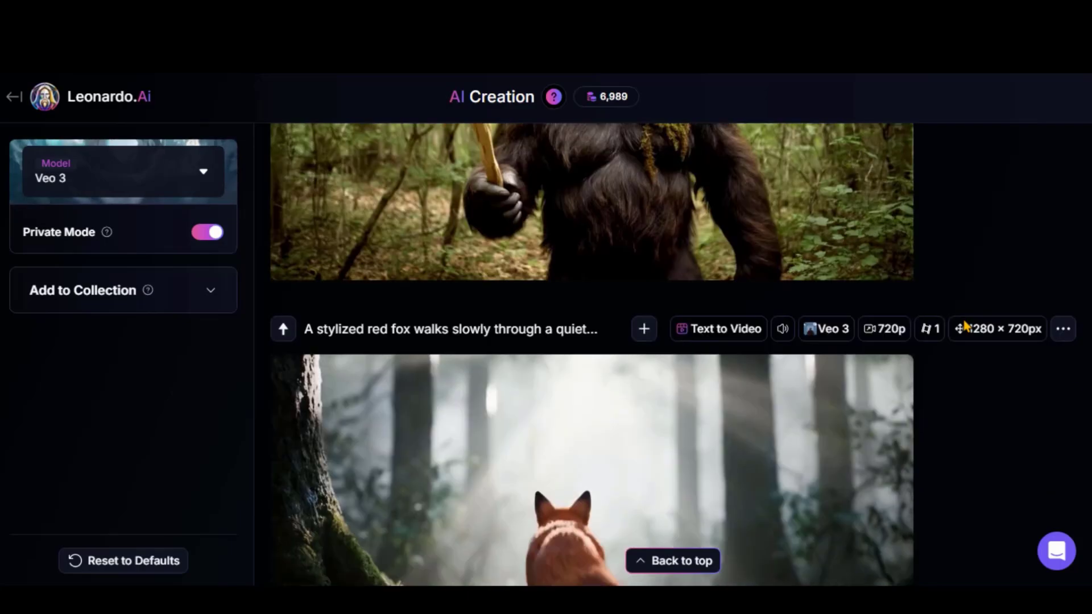
pyautogui.scroll(-7, 961, 290)
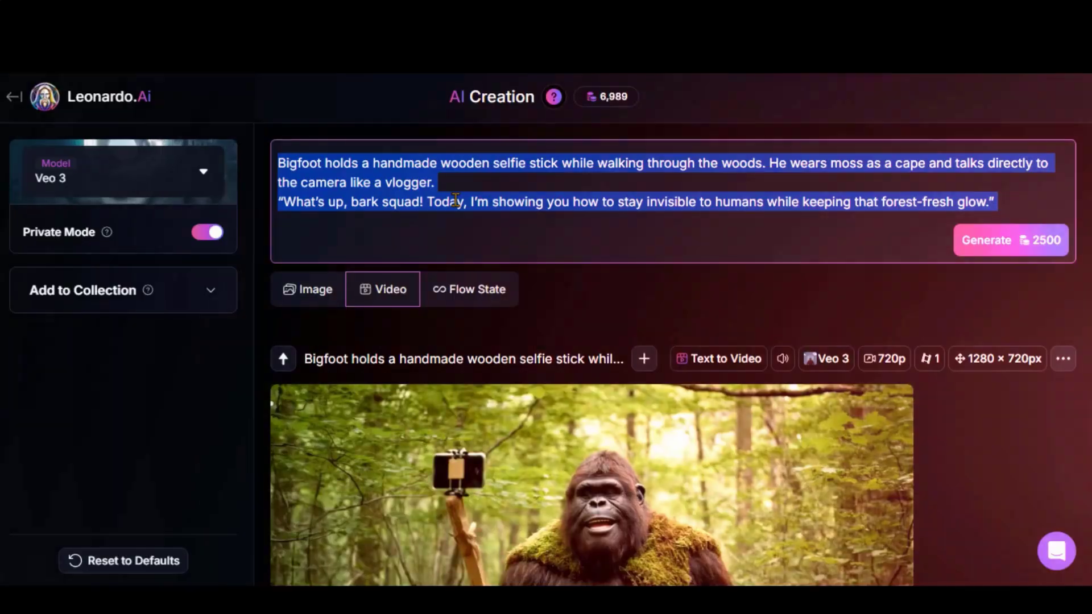
pyautogui.press('BackSpace')
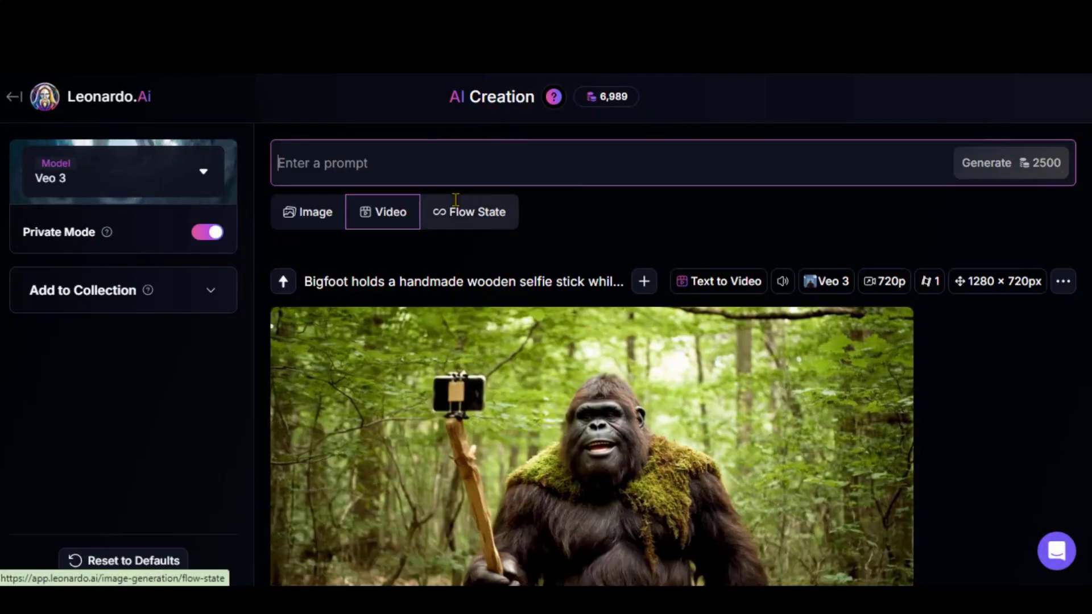
# Paste the Bigfoot survivalist mushroom prompt, remove the Dialogue label, and generate the Veo 3 clip
pyautogui.rightClick(344, 171)
pyautogui.click(368, 355)
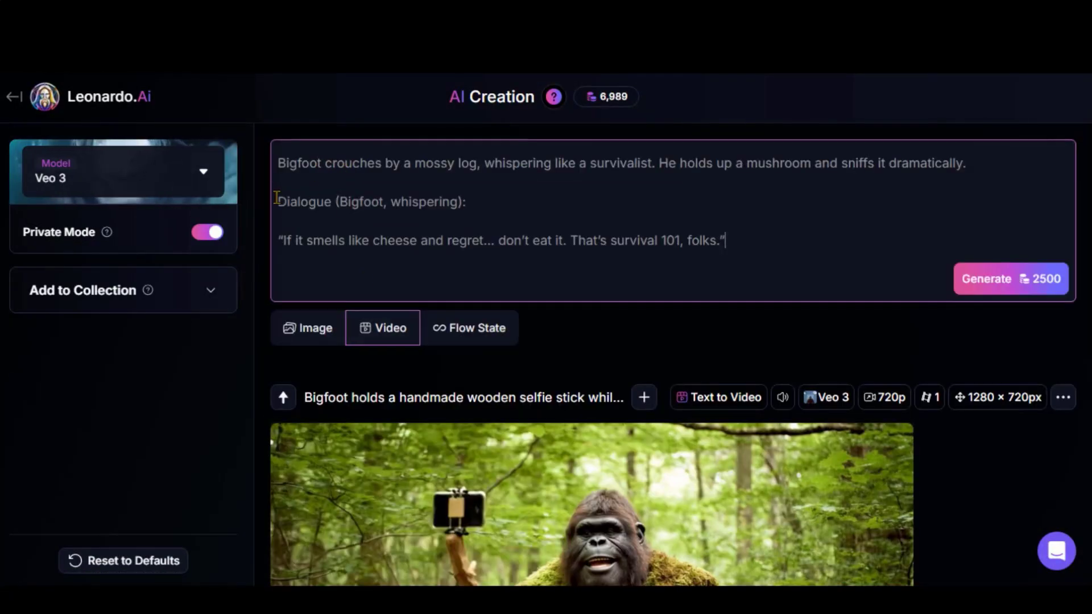
pyautogui.press('BackSpace')
pyautogui.press('BackSpace')
pyautogui.press('BackSpace')
pyautogui.press('BackSpace')
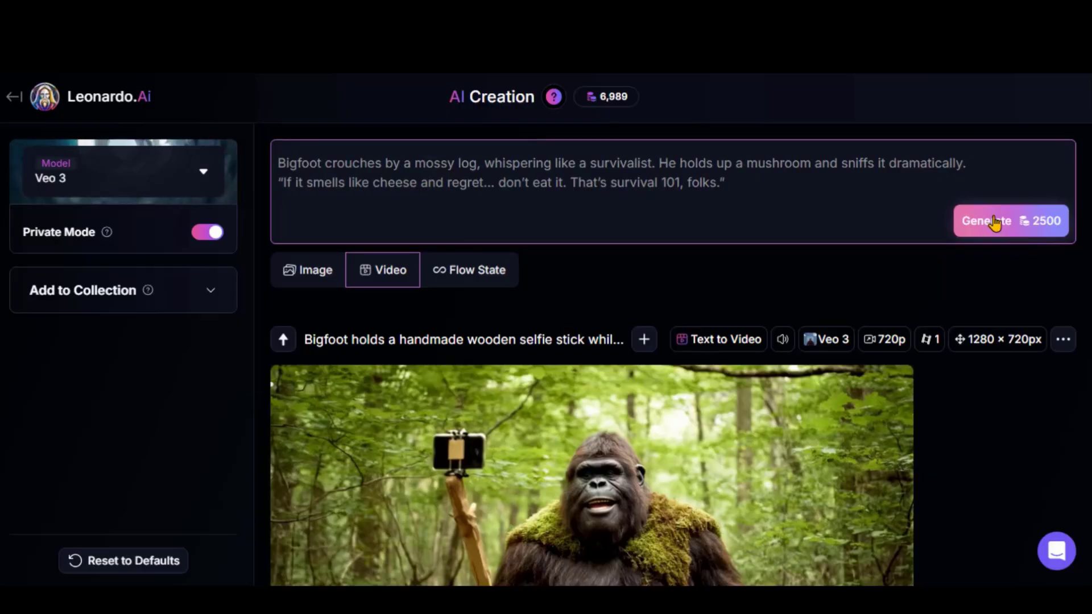
pyautogui.click(1014, 223)
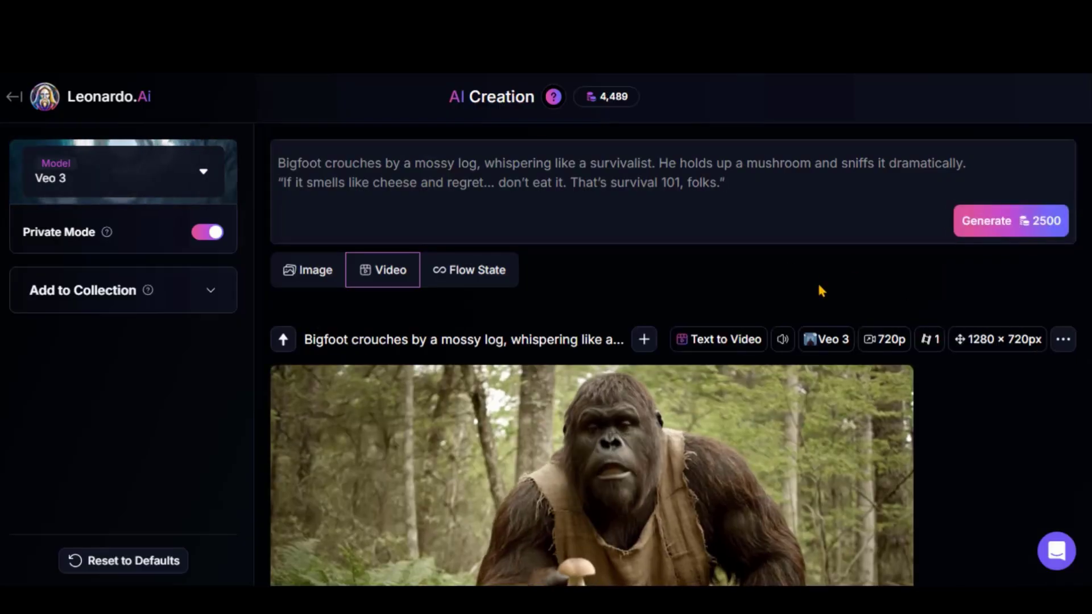
pyautogui.scroll(-2, 820, 287)
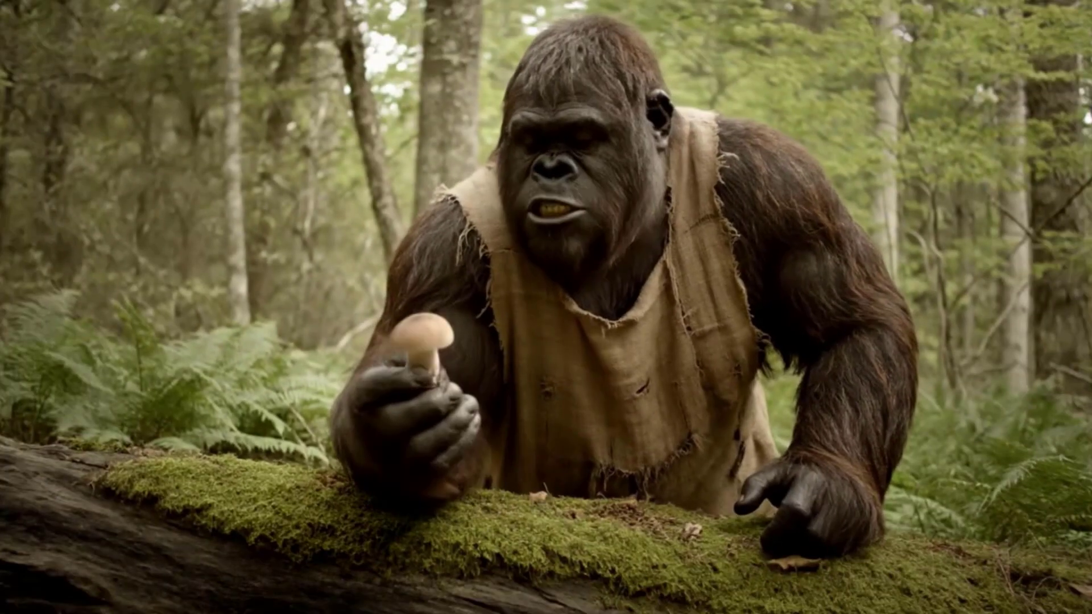